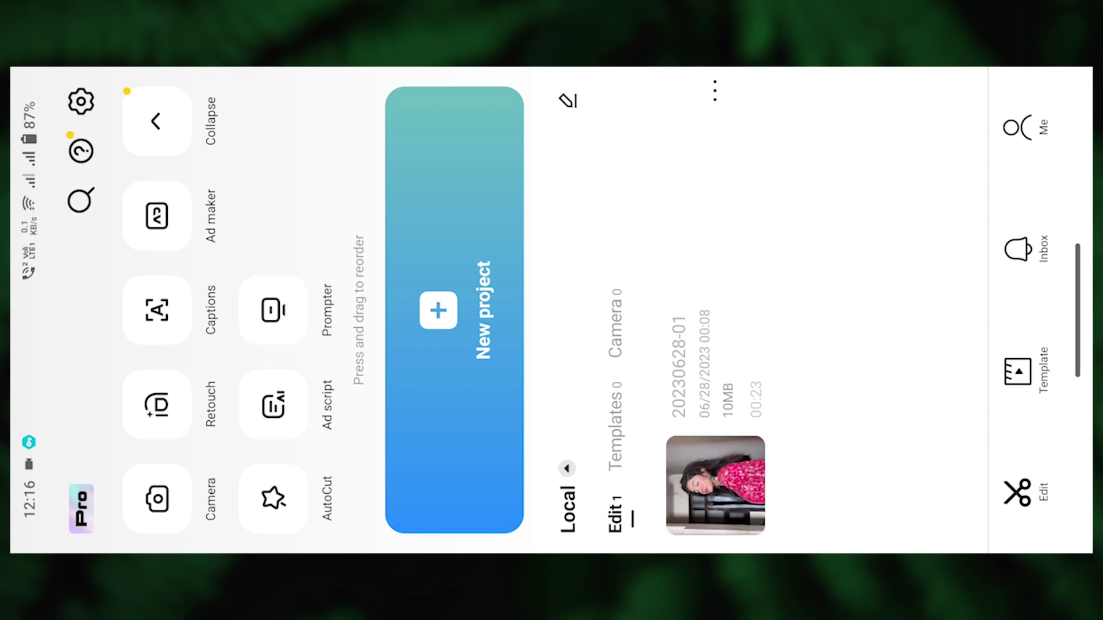
left_click(715, 485)
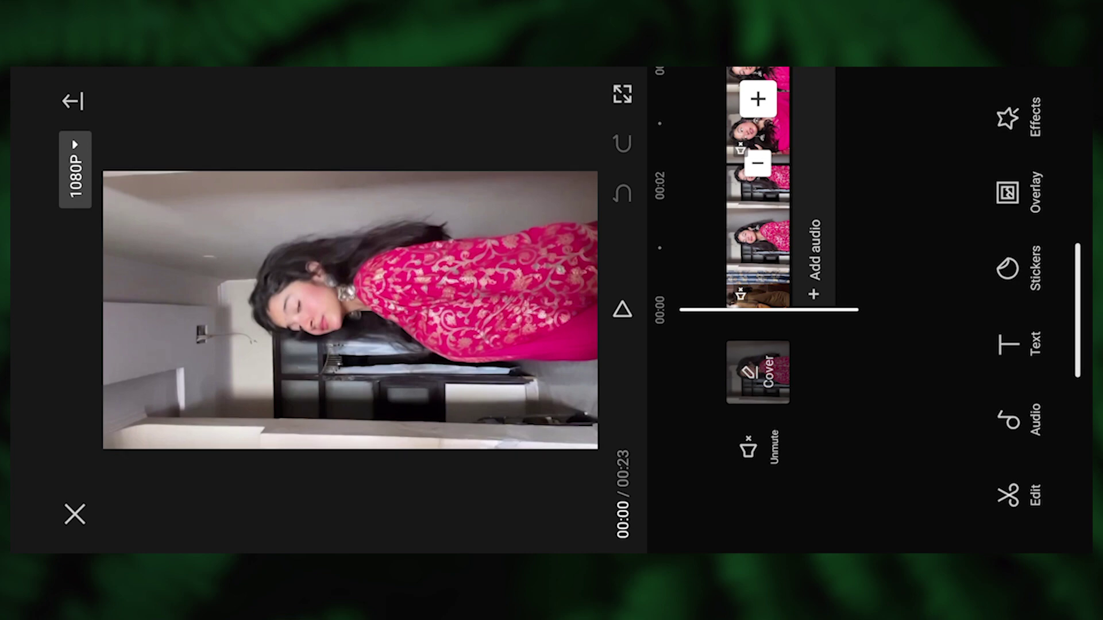
mouse_move(758, 207)
left_mouse_down()
mouse_move(758, 310)
mouse_move(758, 259)
left_mouse_up()
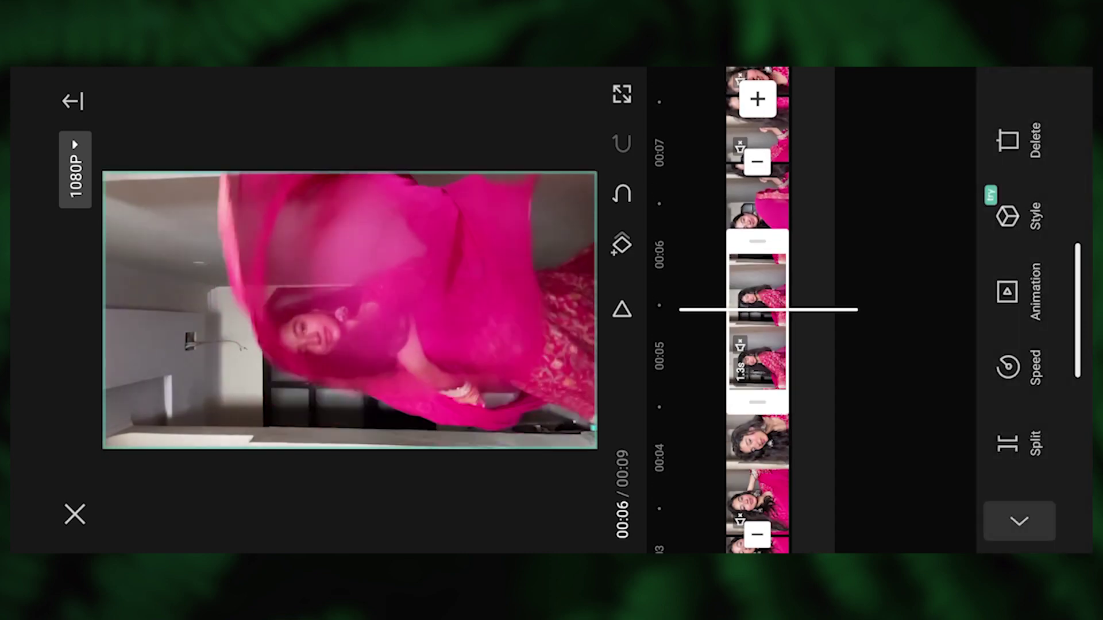
left_click(757, 333)
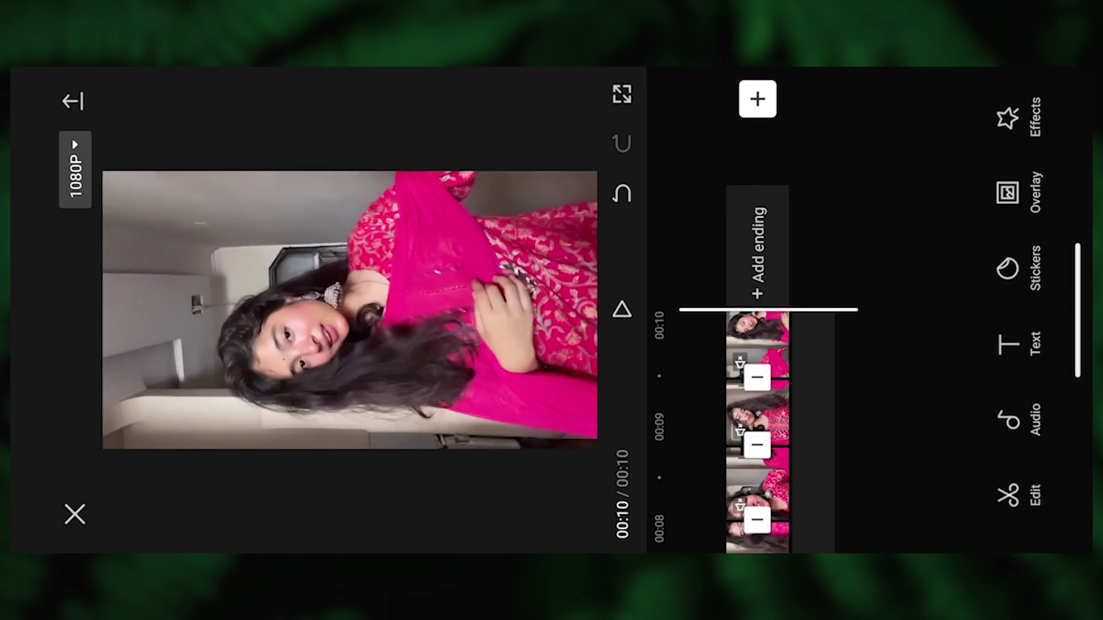
scroll(756, 310, "up", 10)
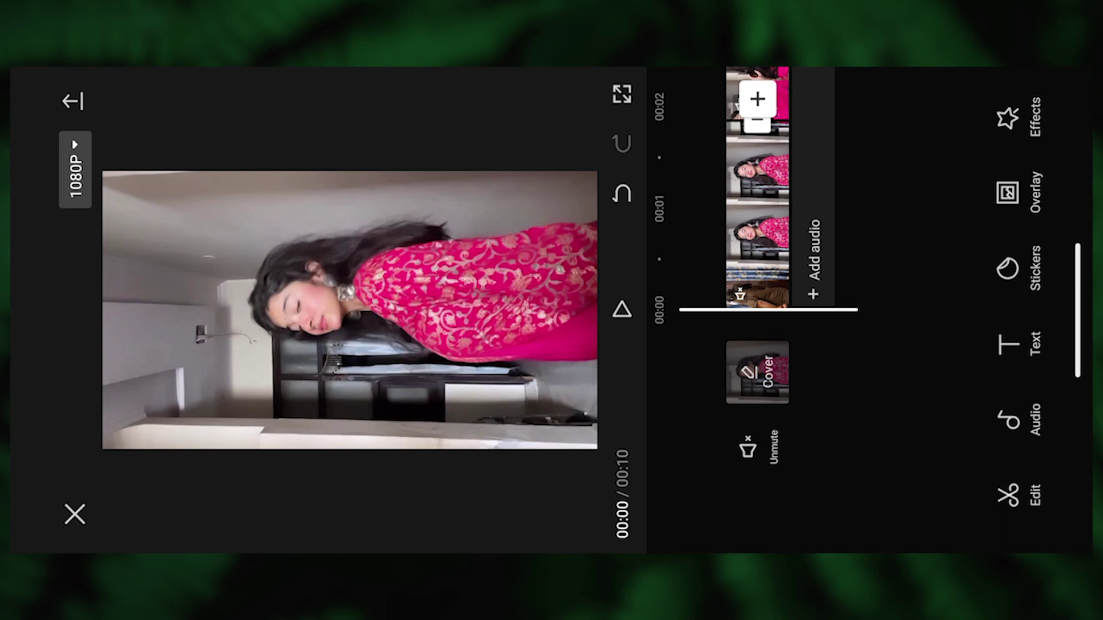
left_click(1011, 419)
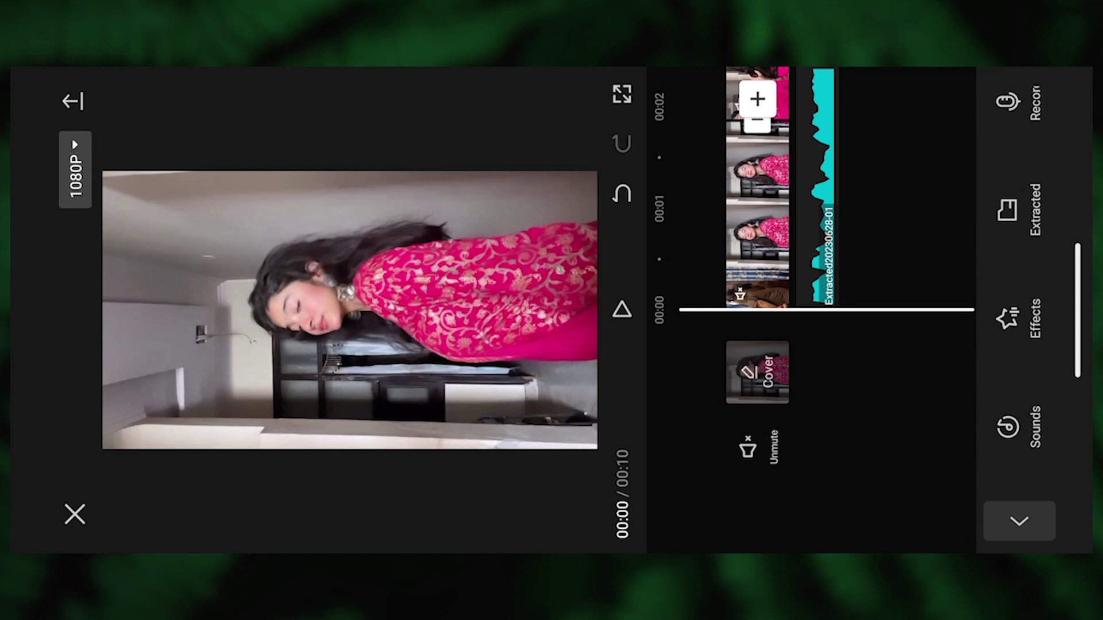
left_click(823, 190)
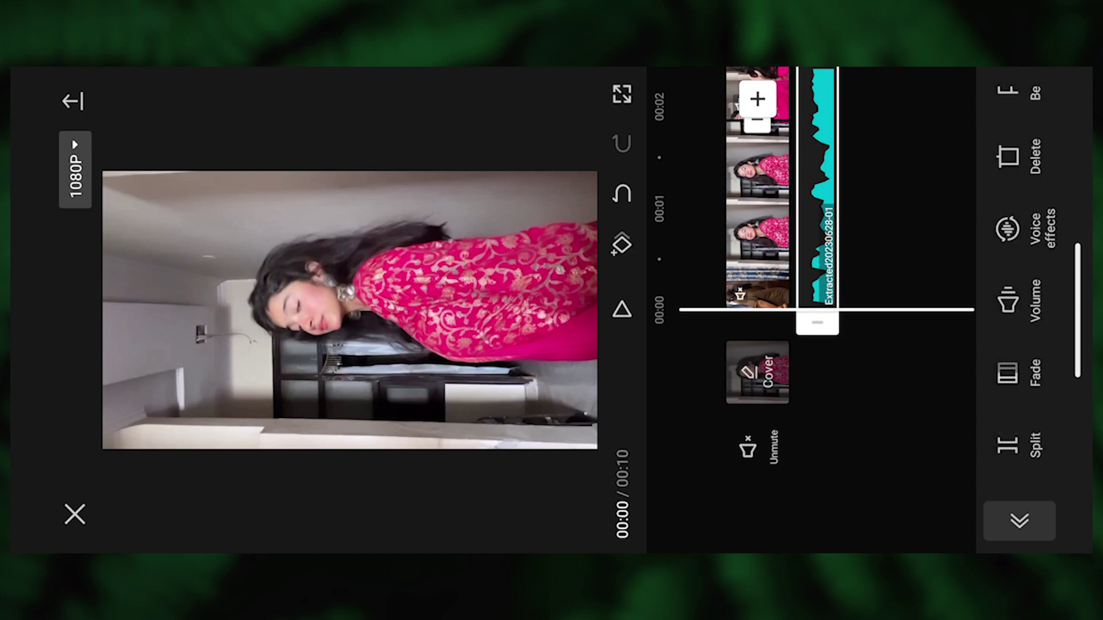
scroll(1019, 287, "up", 3)
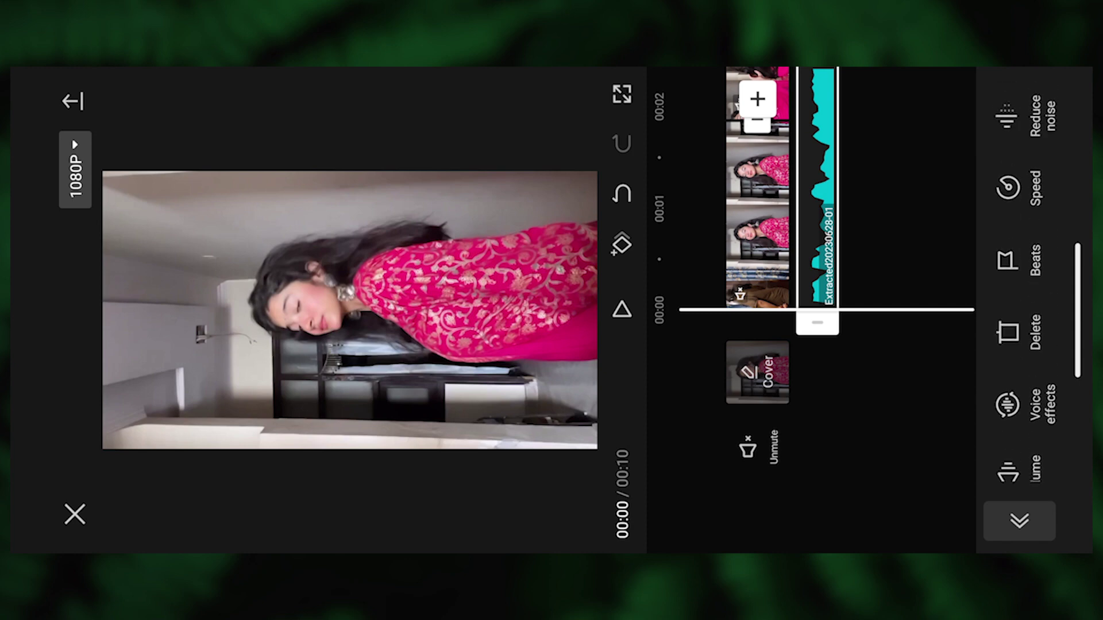
- Auto-generate beat markers on the extracted audio using the Beat 1 pattern
left_click(1017, 262)
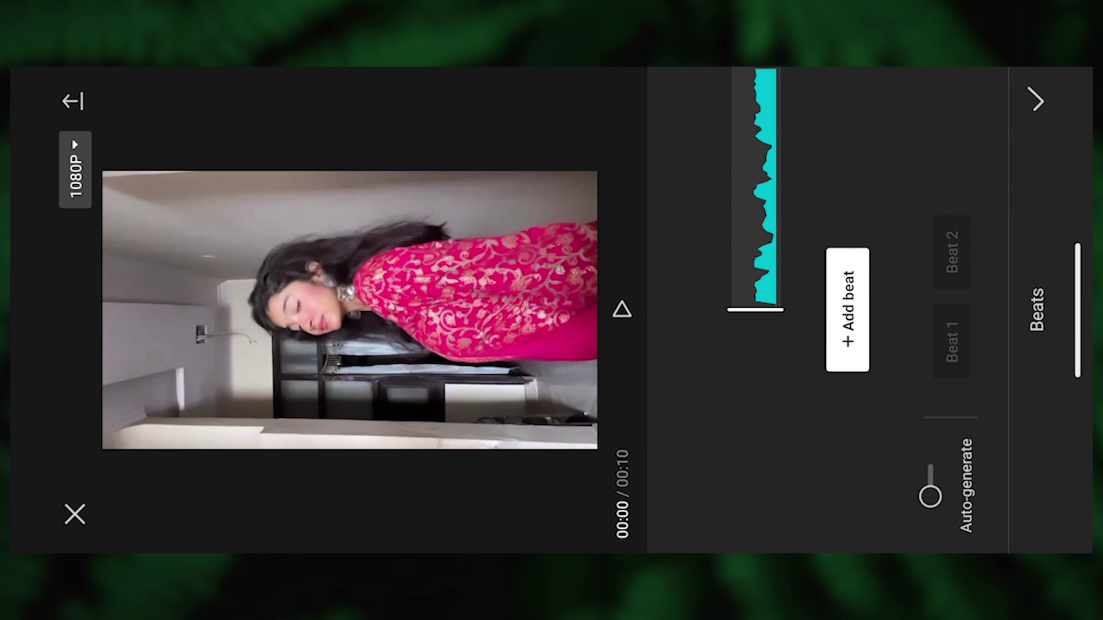
left_click(930, 489)
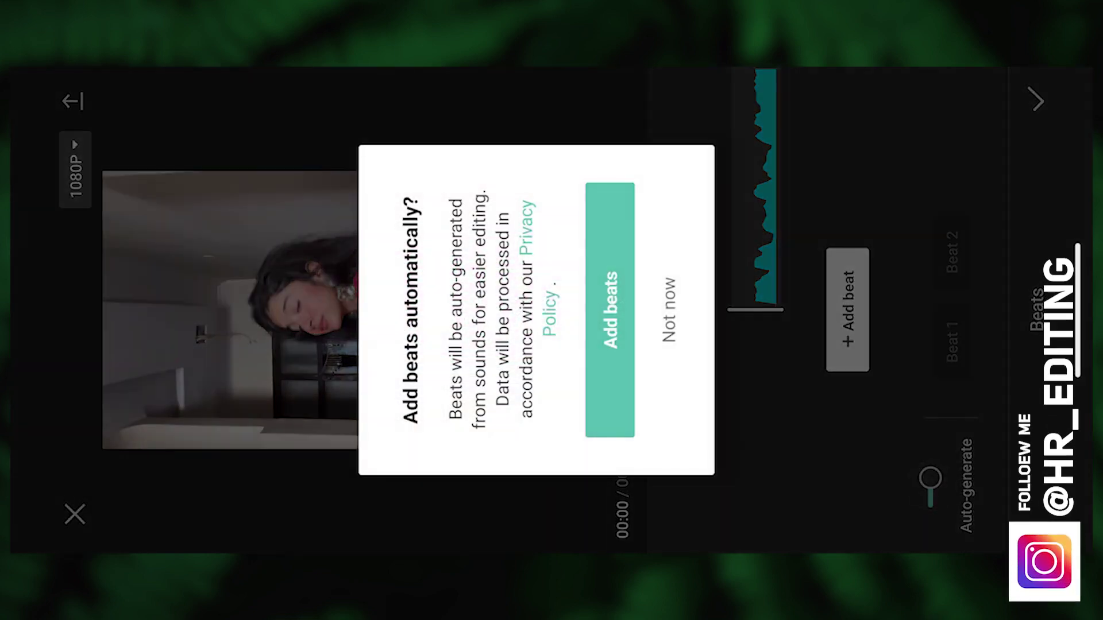
left_click(609, 310)
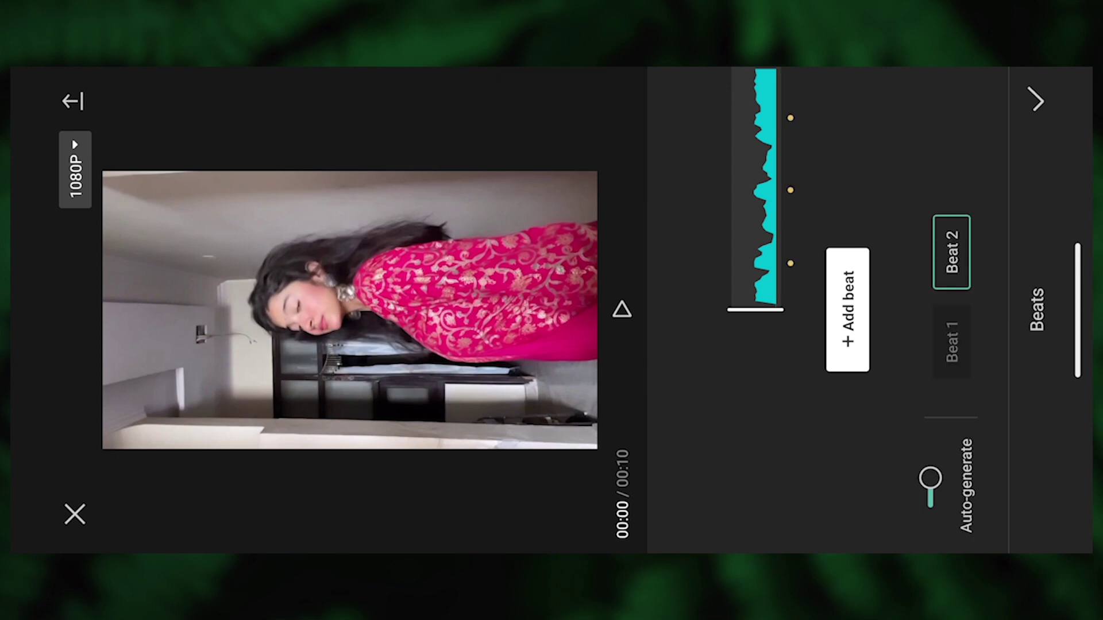
left_click(951, 342)
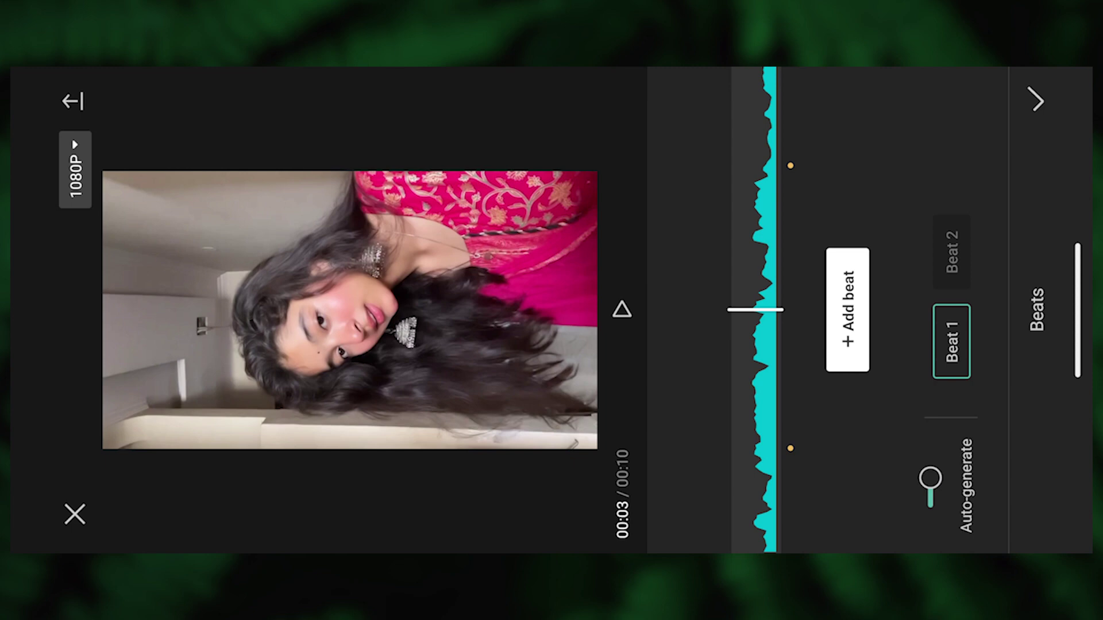
- Add five manual beat points on the audio, including ones at 00:08 and 00:09
left_click(847, 310)
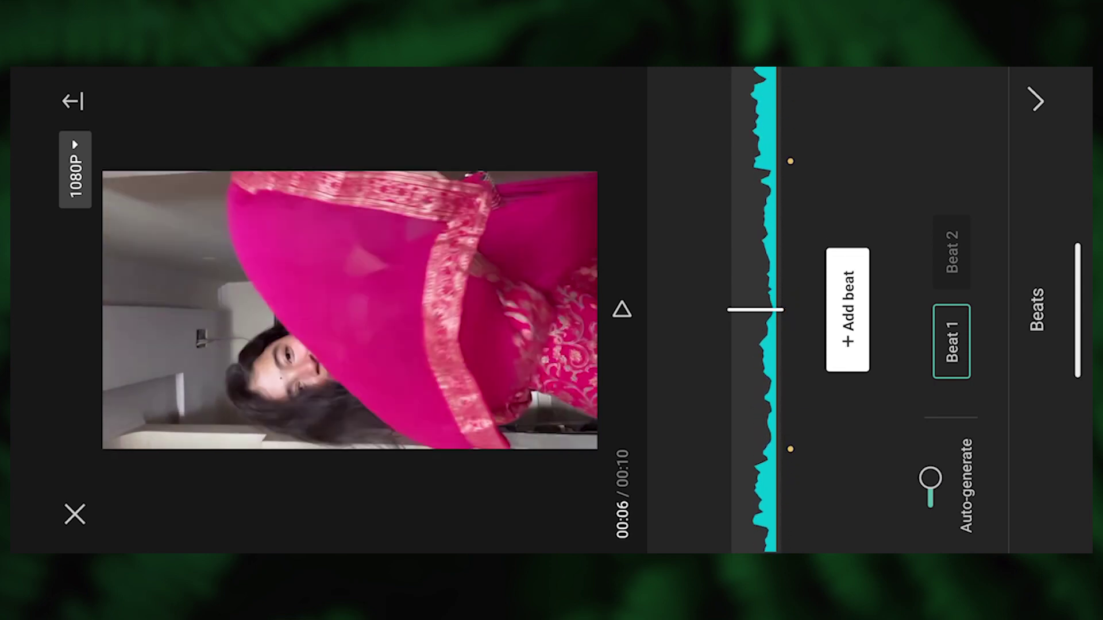
left_click(847, 310)
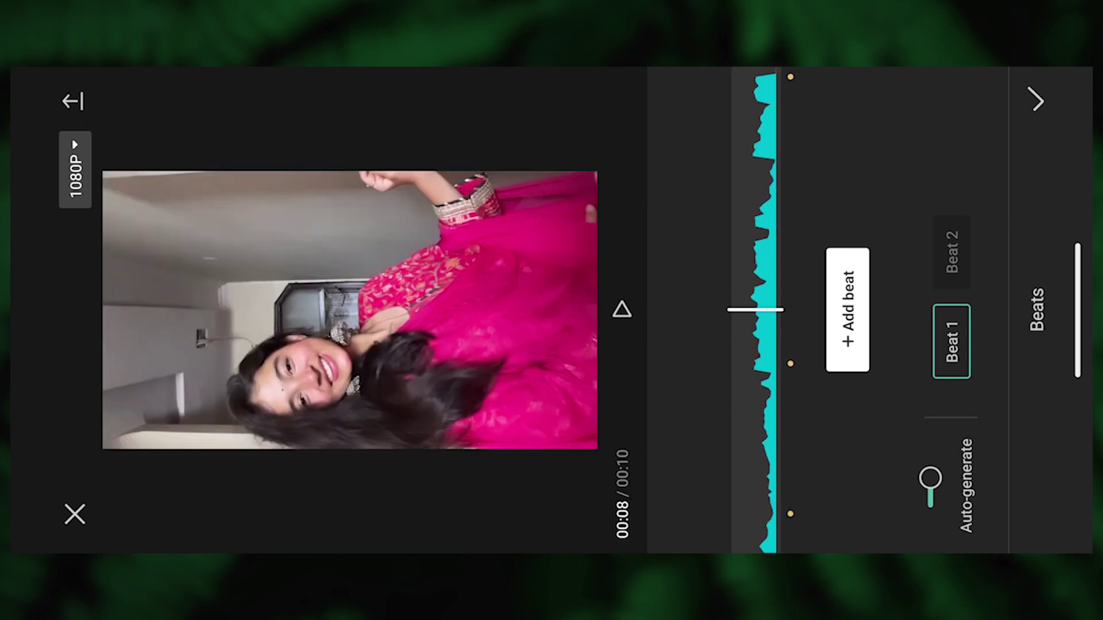
left_click(847, 310)
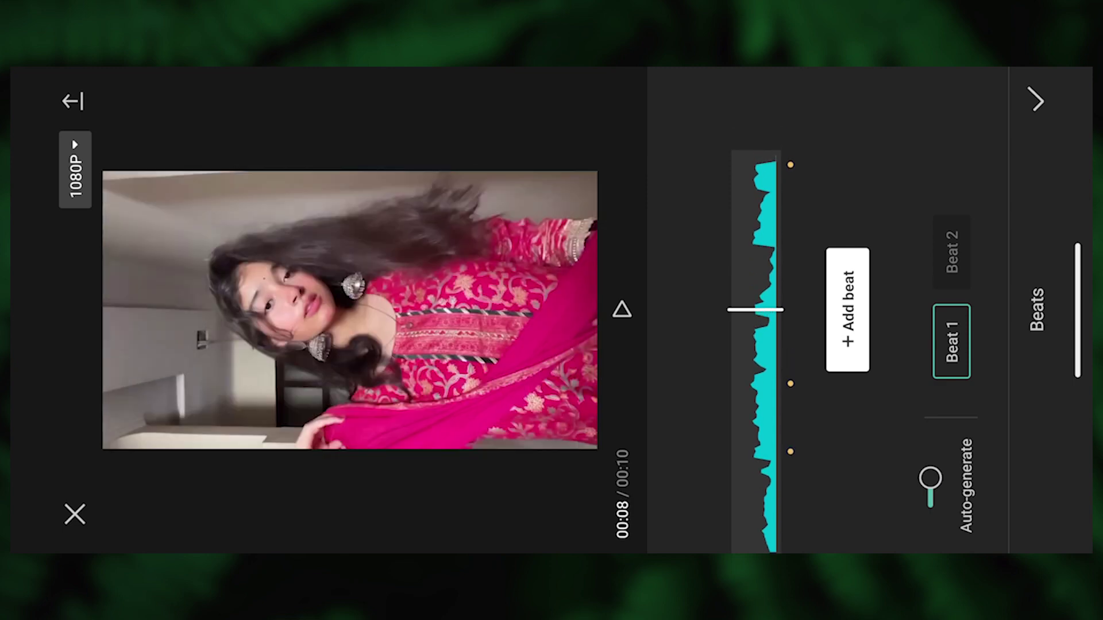
left_click(847, 311)
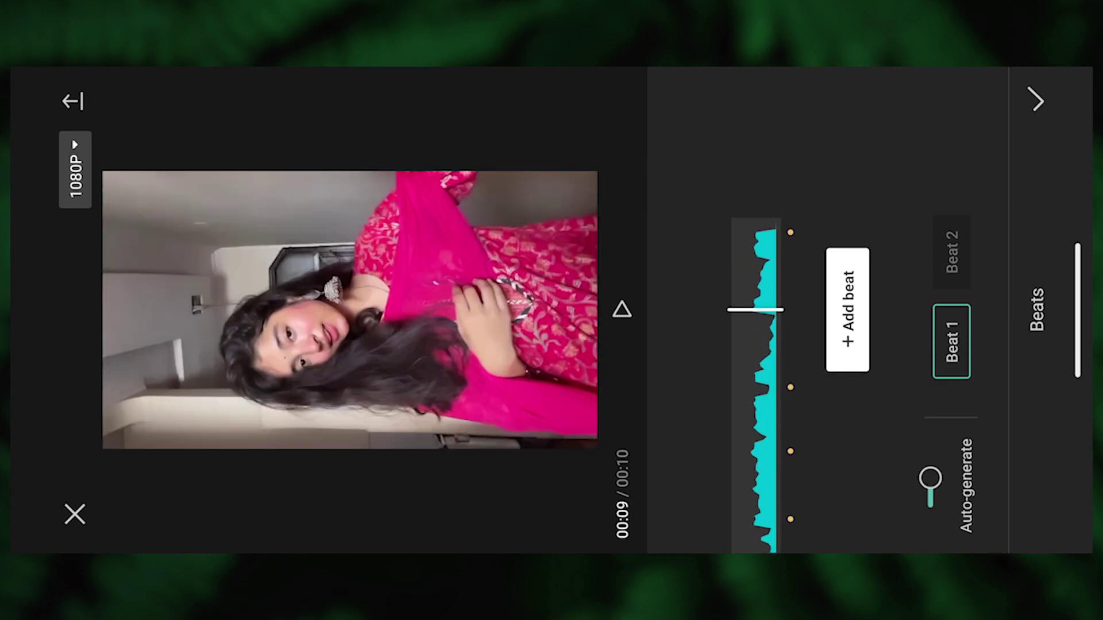
left_click(847, 310)
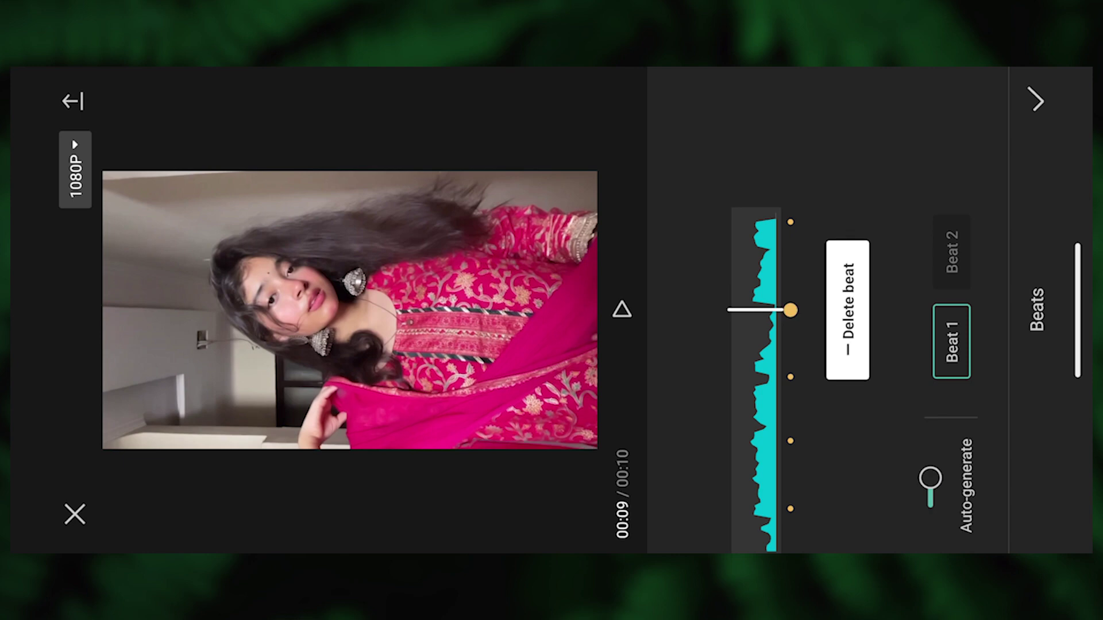
left_click(1037, 101)
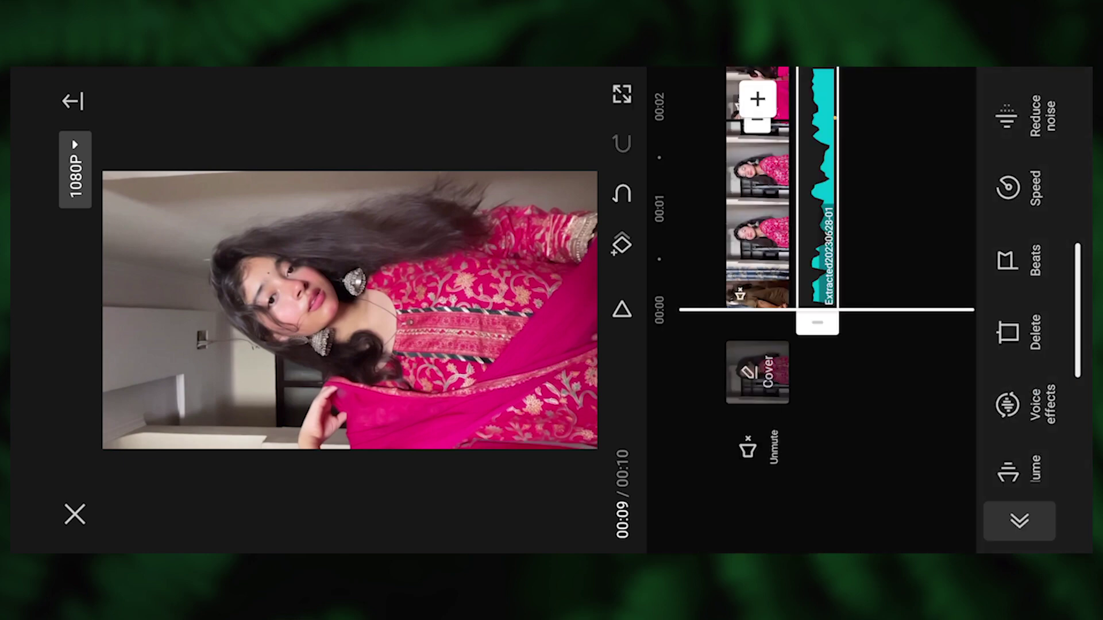
- Give the first video clip a 1.6s Side Slide entrance animation
left_click(1019, 521)
left_click(757, 241)
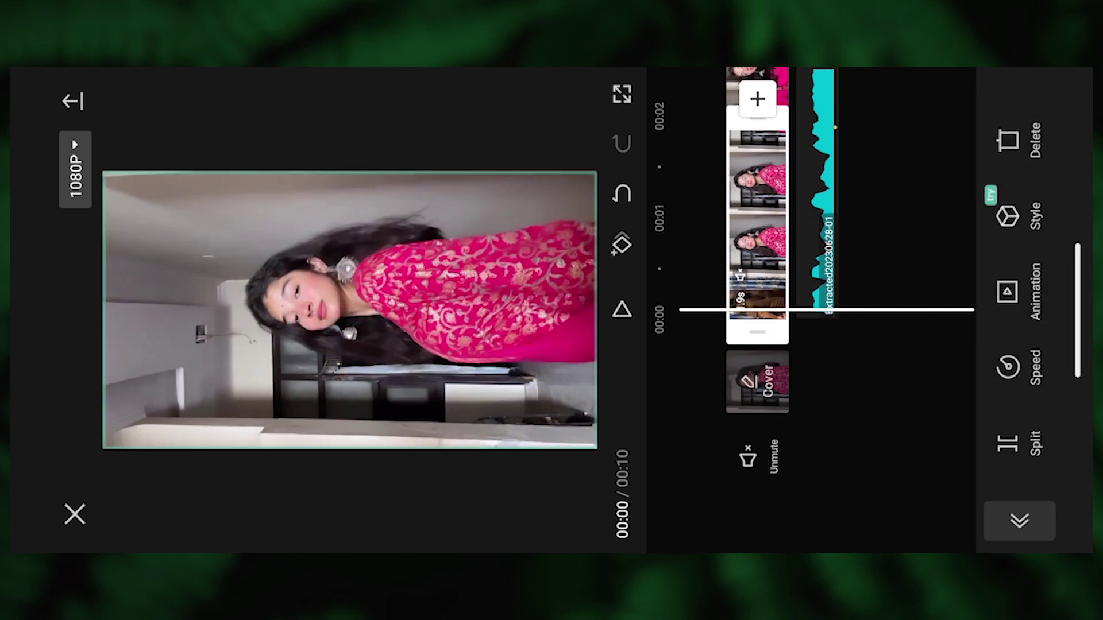
left_click(1019, 293)
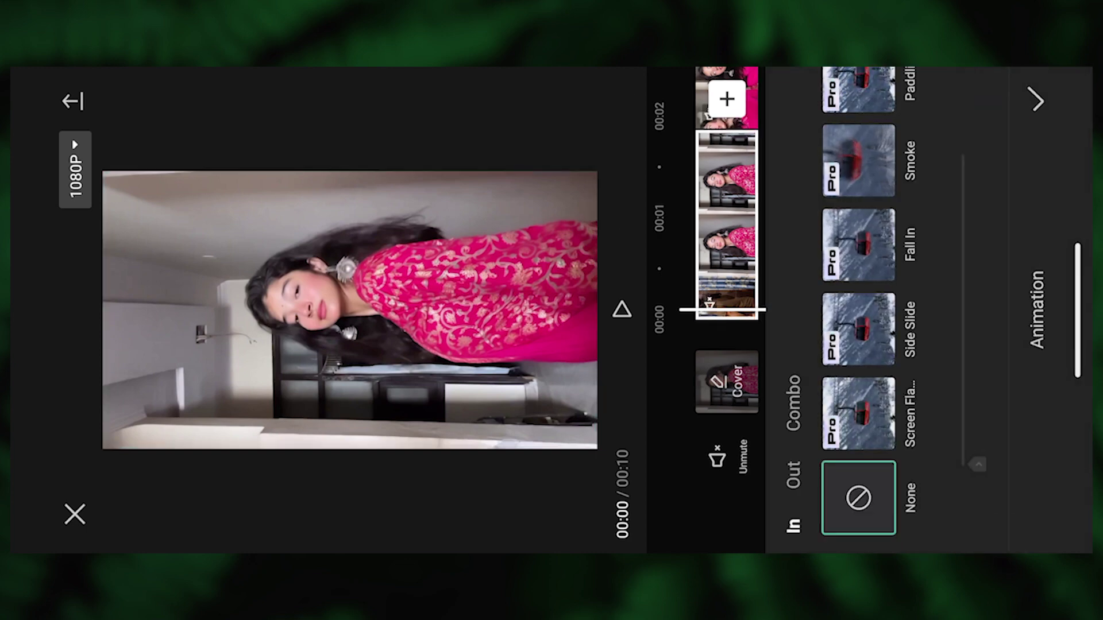
left_click(857, 328)
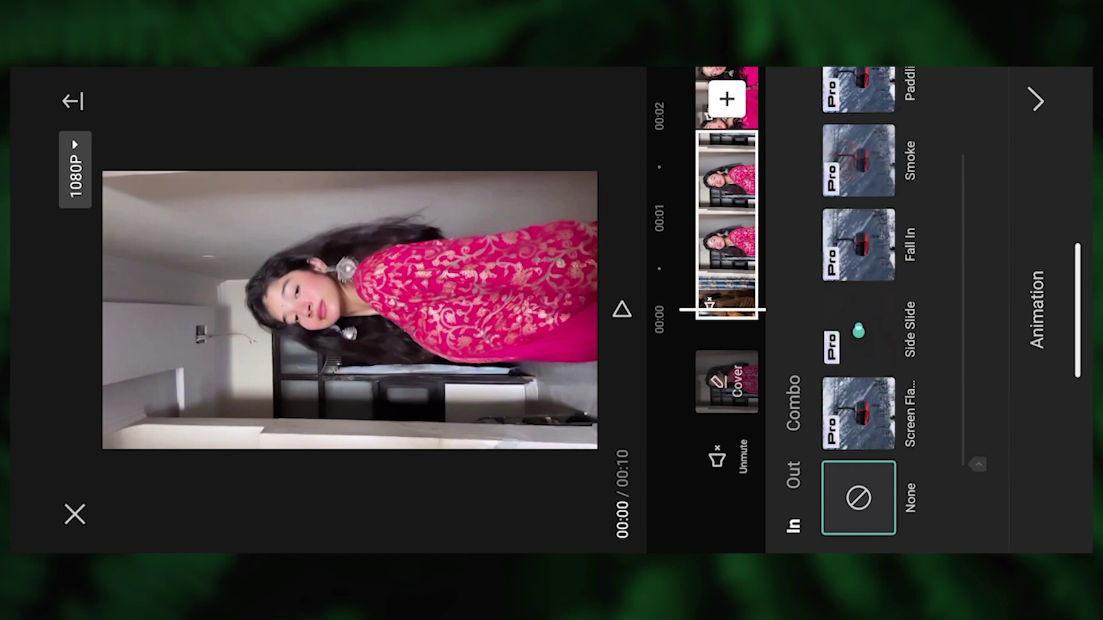
left_click_drag(977, 382, 977, 207)
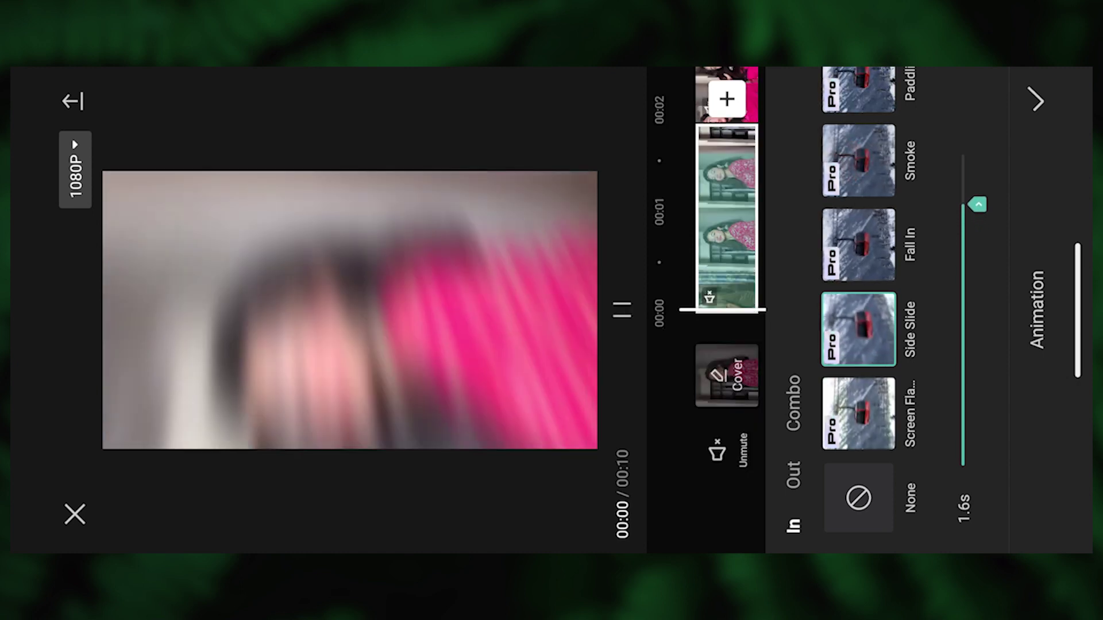
- Add a 0.3s Side Slide exit animation to the first clip
left_click(793, 475)
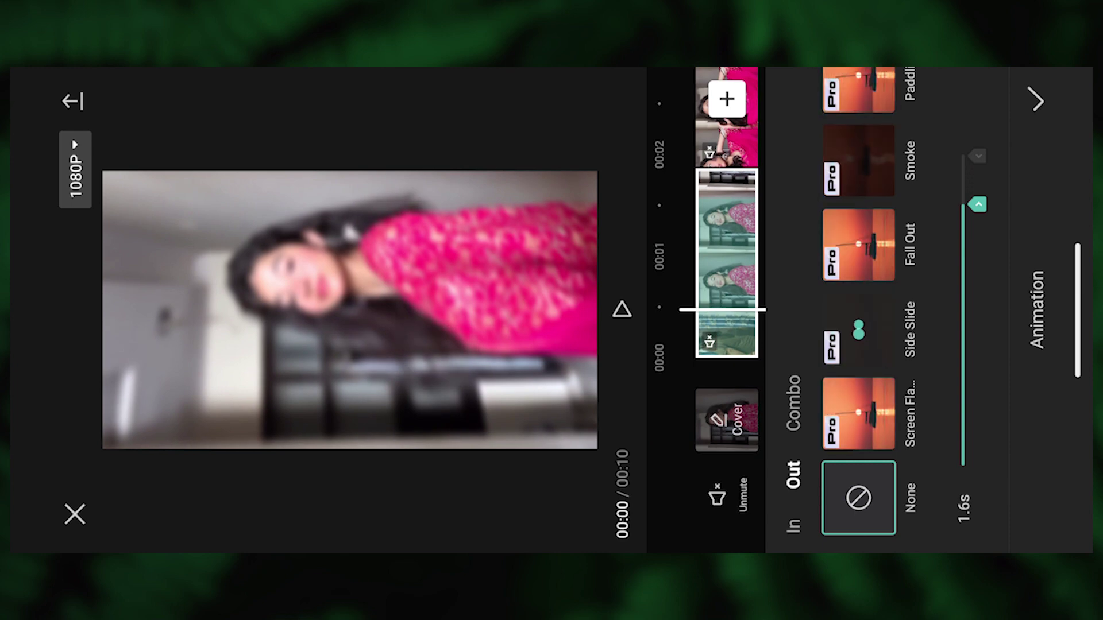
left_click(858, 331)
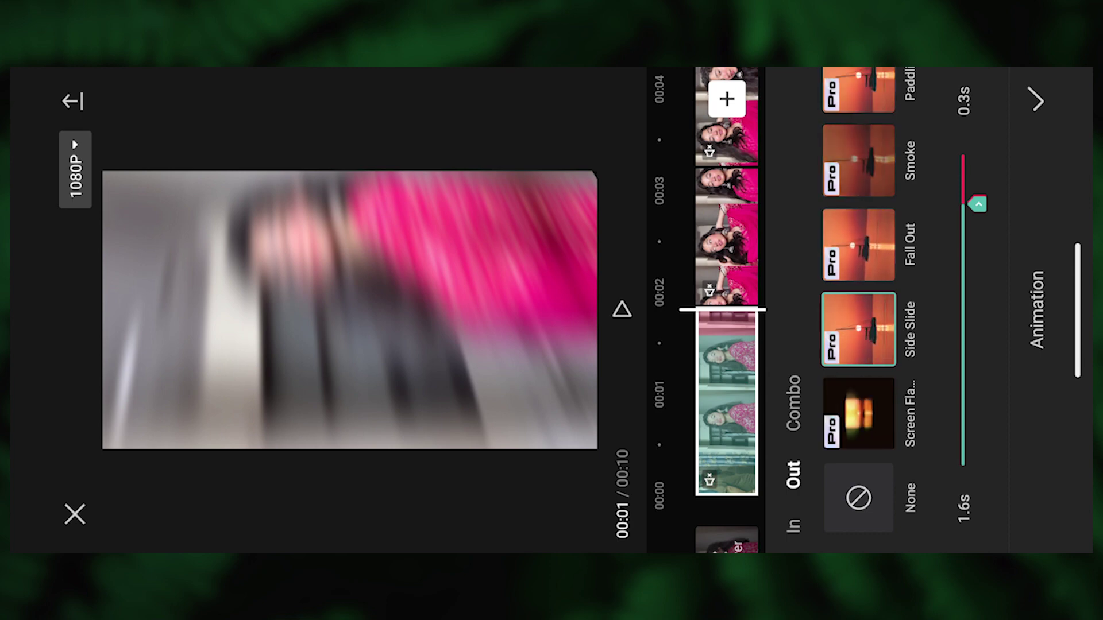
left_click(1037, 101)
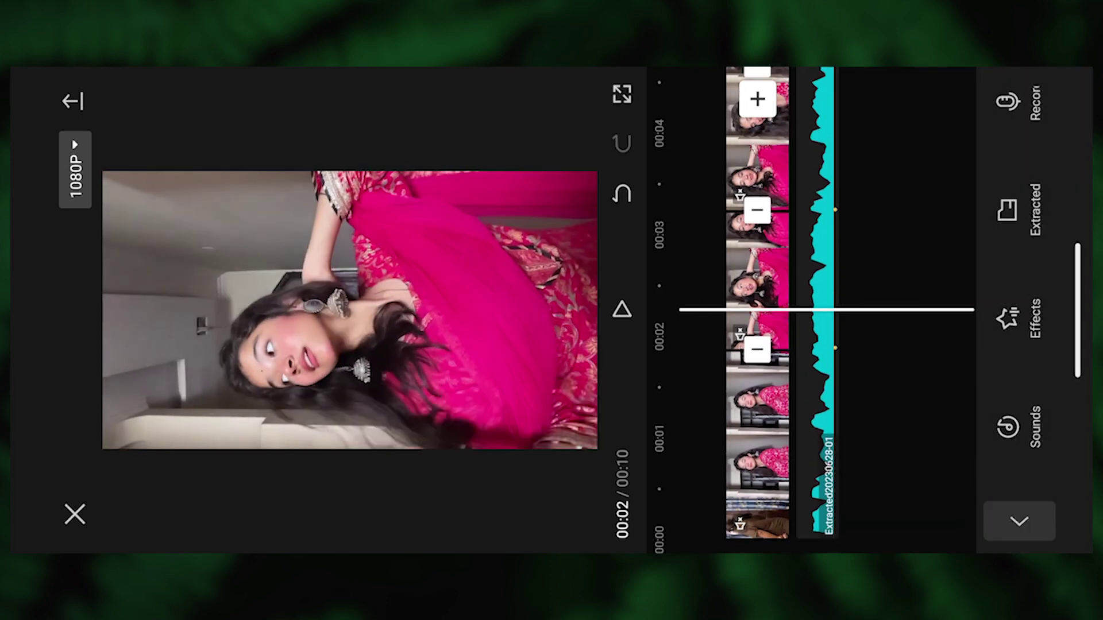
- Give the clip near 00:02 a Side Slide entrance lasting 1.3s
left_click_drag(758, 287, 758, 323)
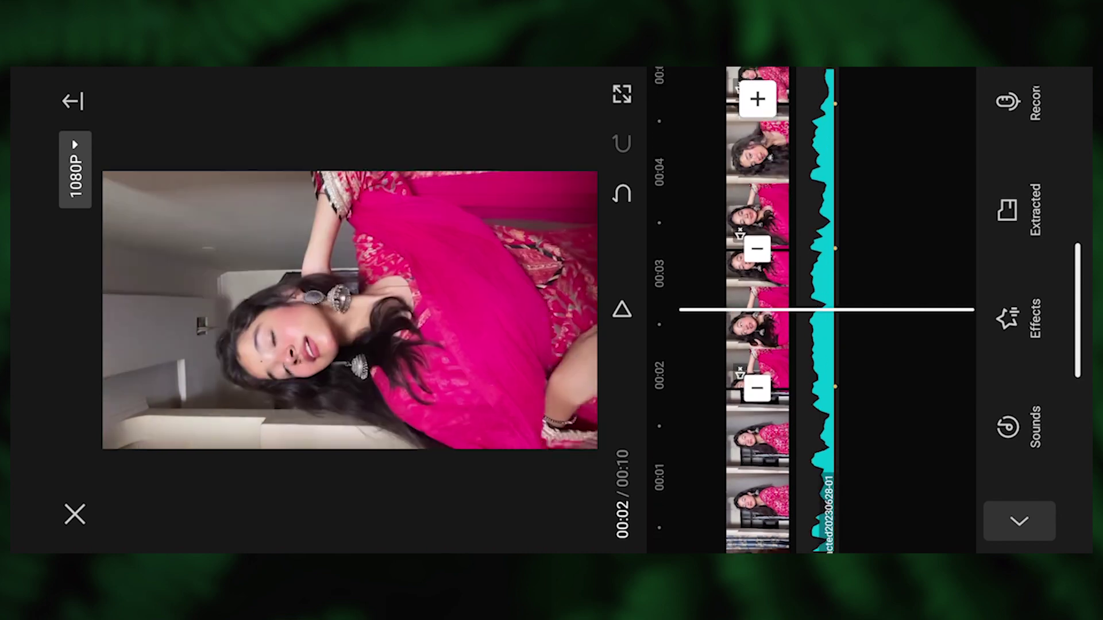
left_click(758, 311)
left_click(1006, 298)
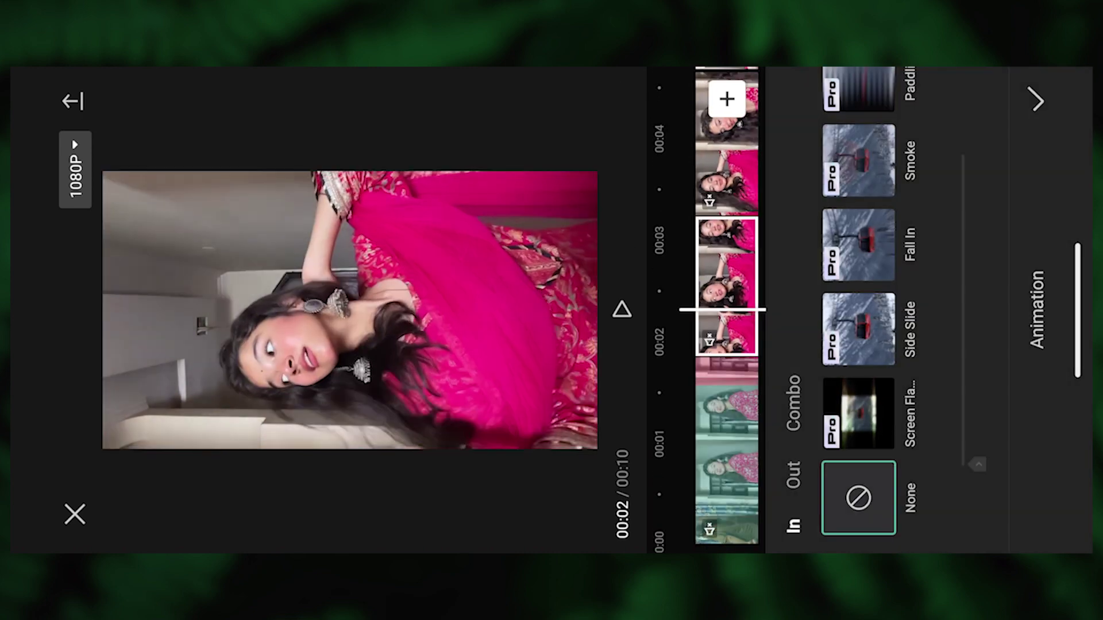
left_click_drag(976, 352, 976, 188)
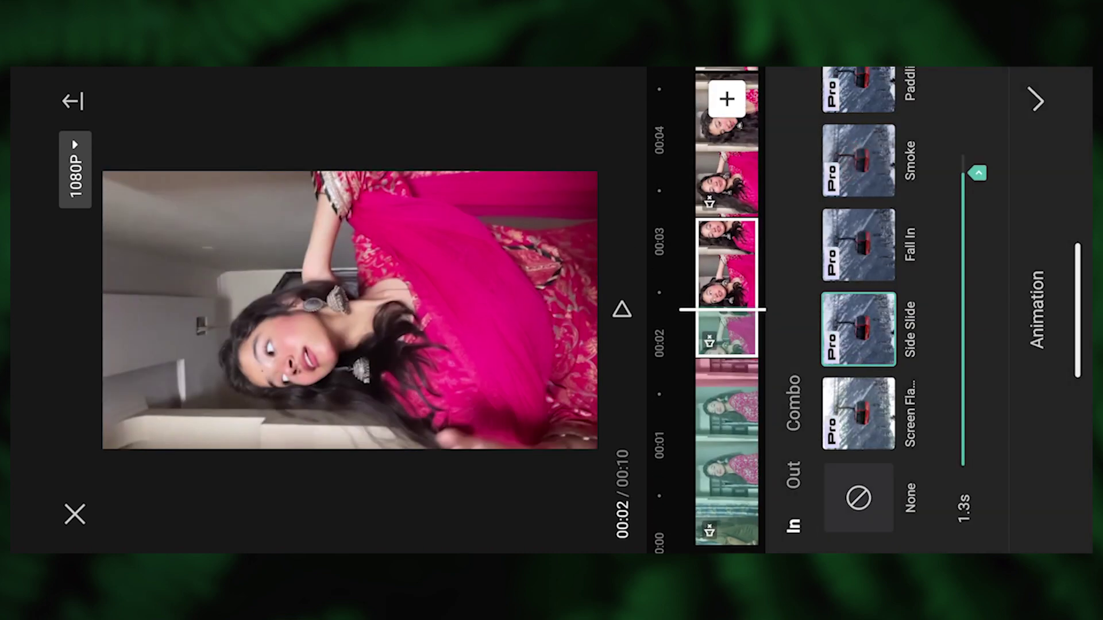
left_click(1036, 100)
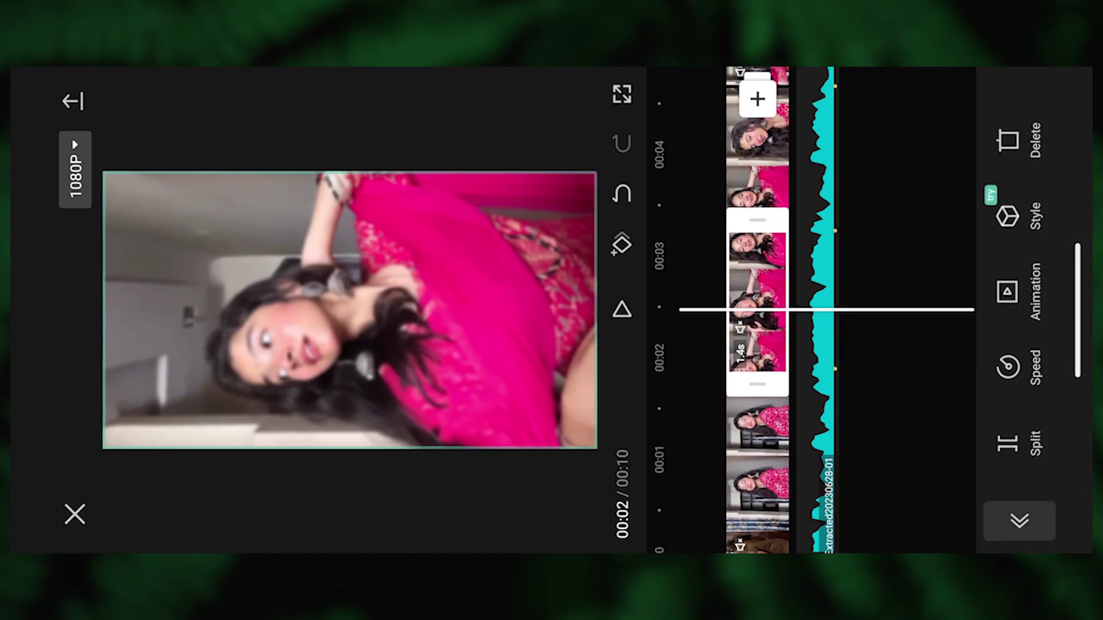
left_click(1005, 308)
left_click(792, 475)
left_click(1036, 101)
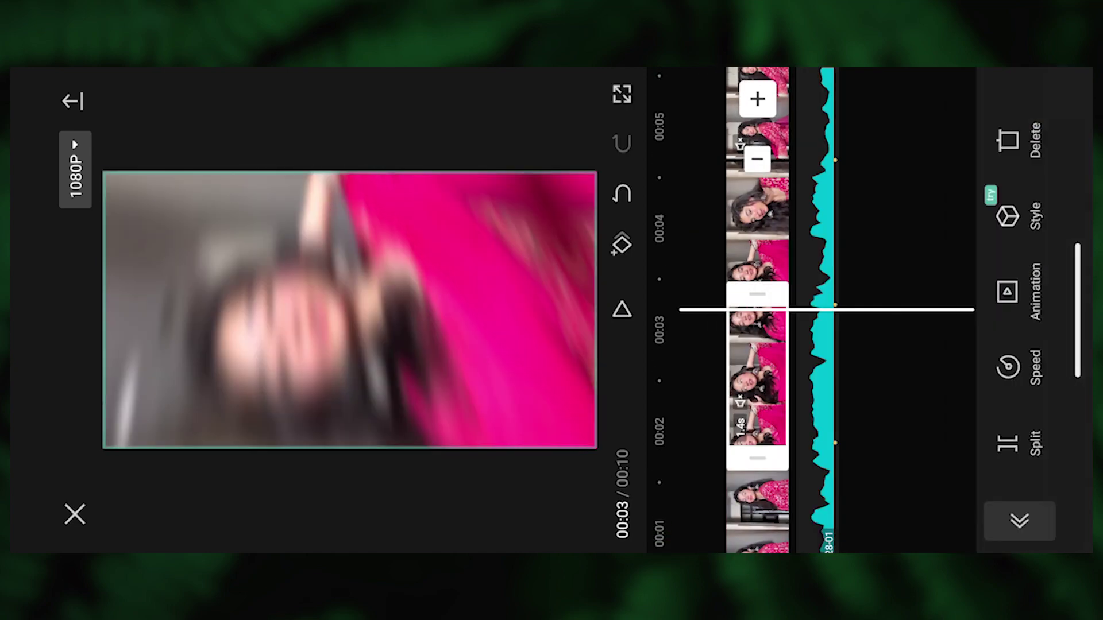
- Make the clip near 00:04 slide out with a Side Slide exit animation
left_click(1011, 292)
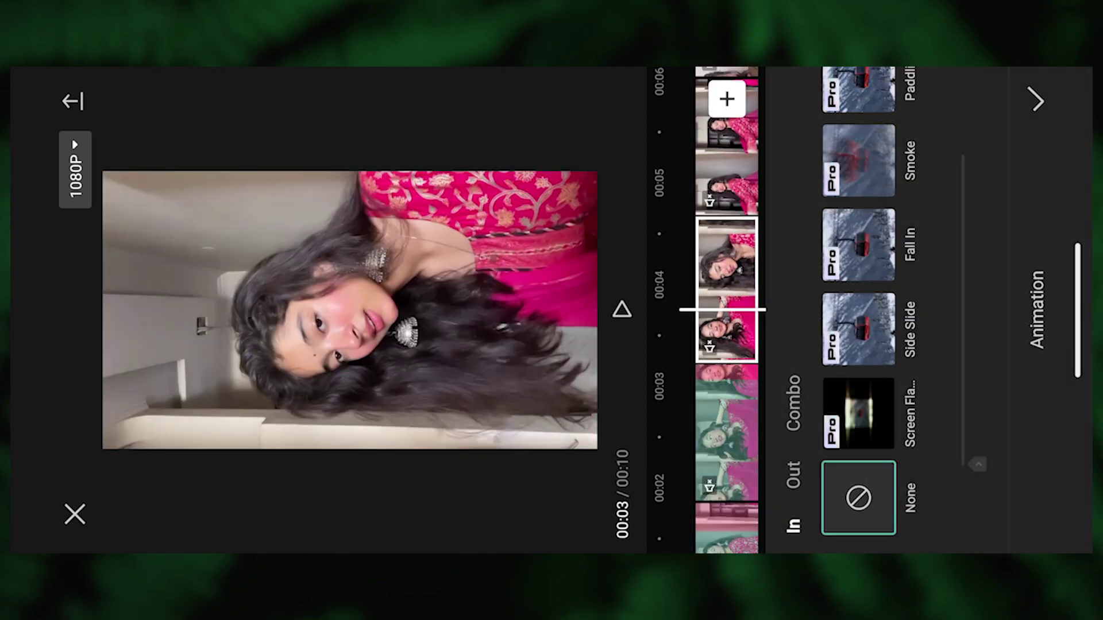
left_click(858, 328)
left_click(792, 474)
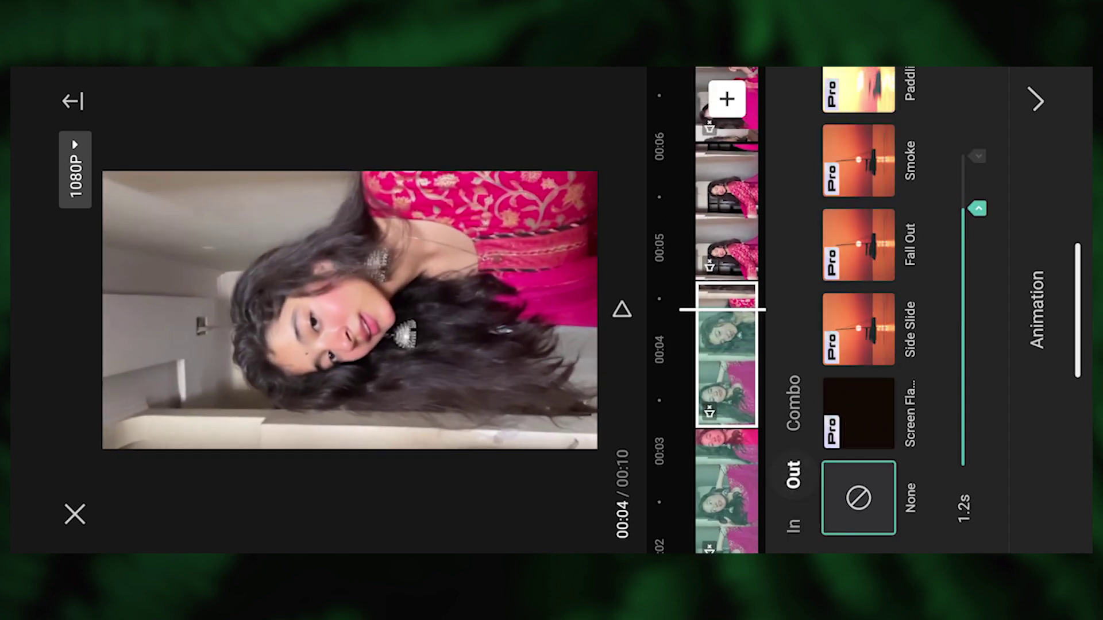
left_click(858, 329)
left_click(1036, 101)
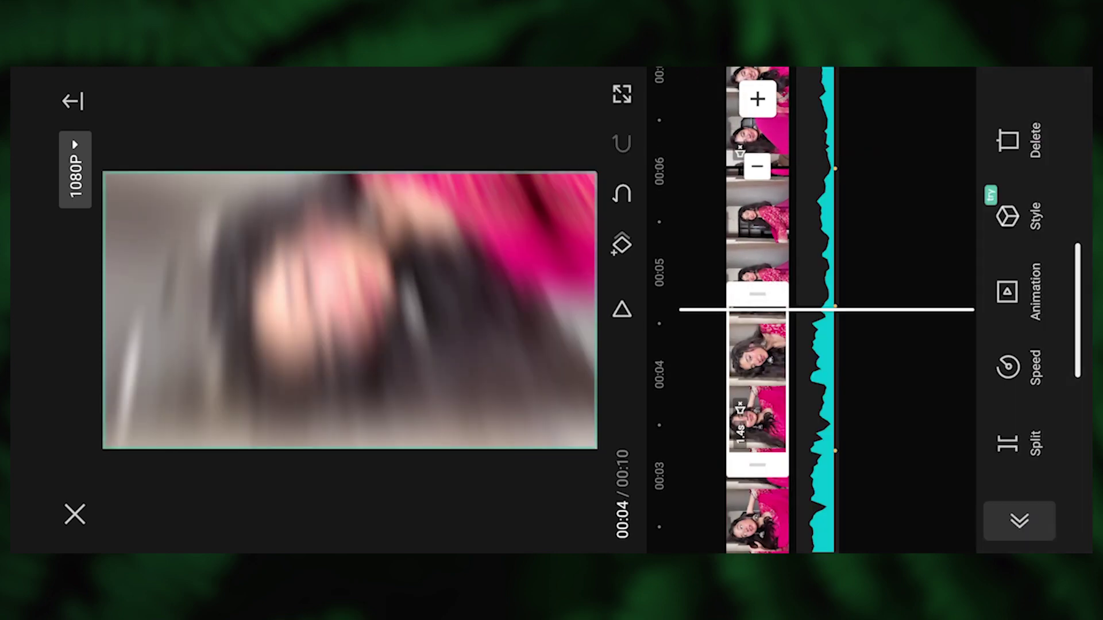
left_click(1019, 521)
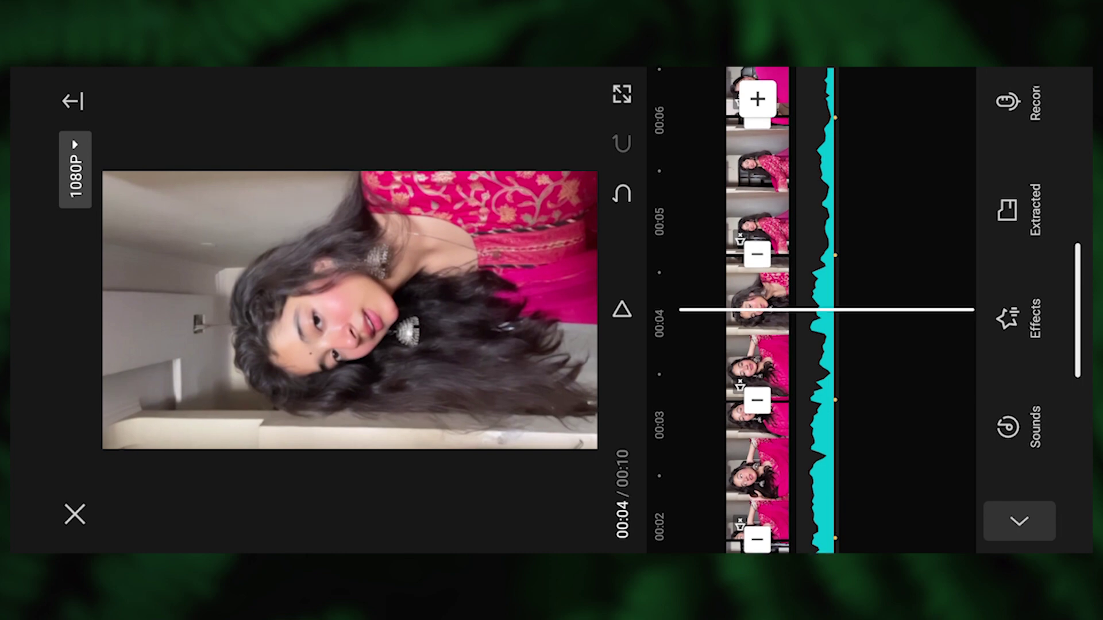
- Scroll the timeline and select the clip around 00:05
scroll(757, 310, "up", 2)
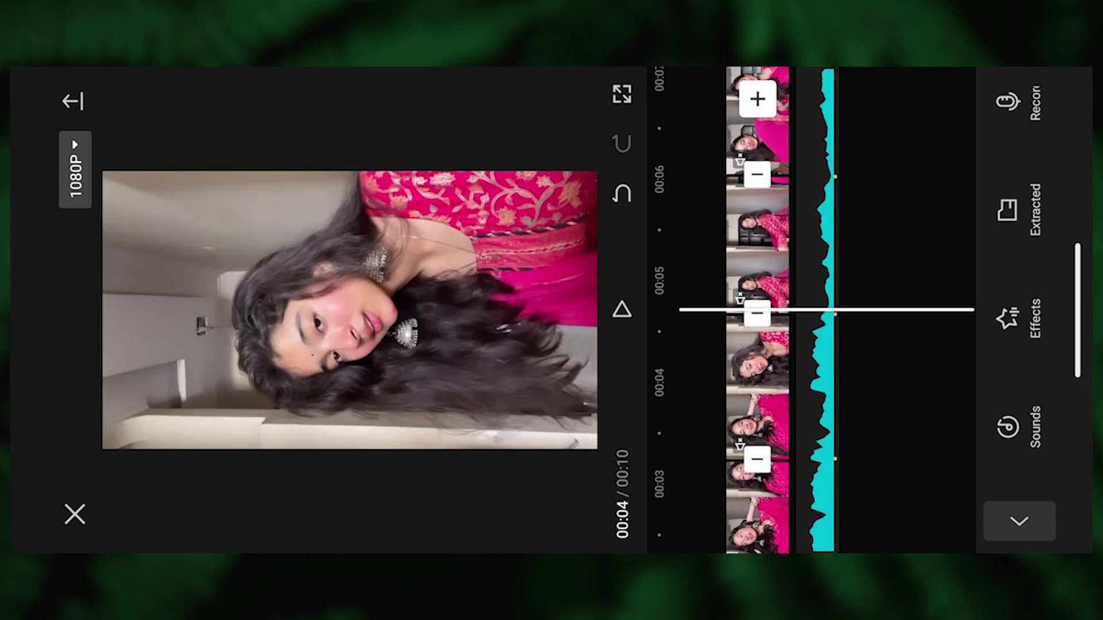
scroll(757, 310, "up", 1)
scroll(757, 310, "up", 1)
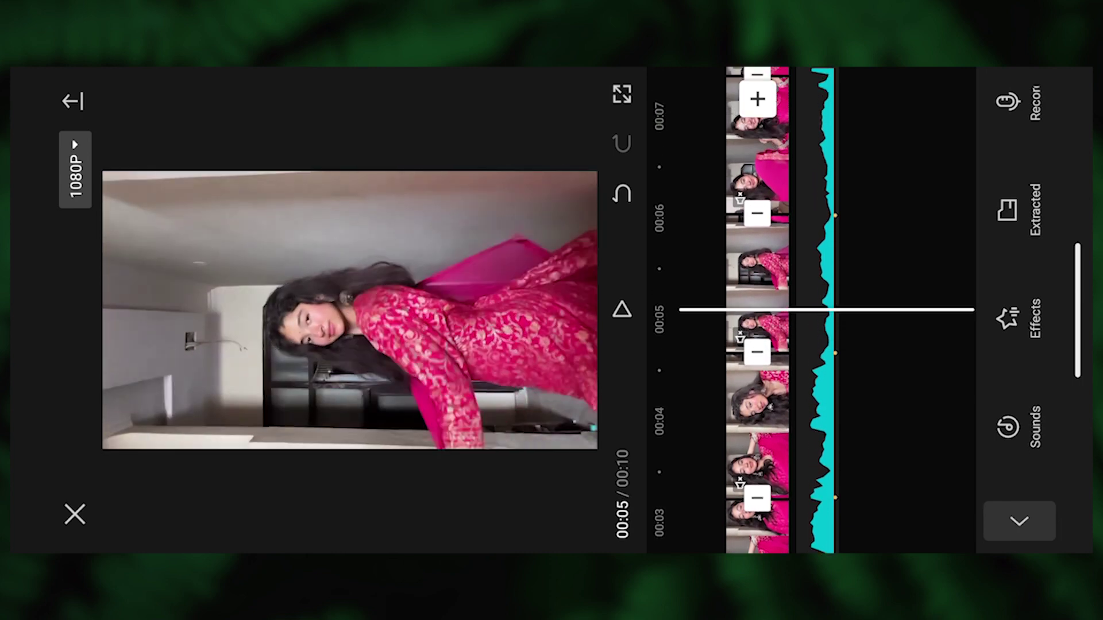
left_click(757, 284)
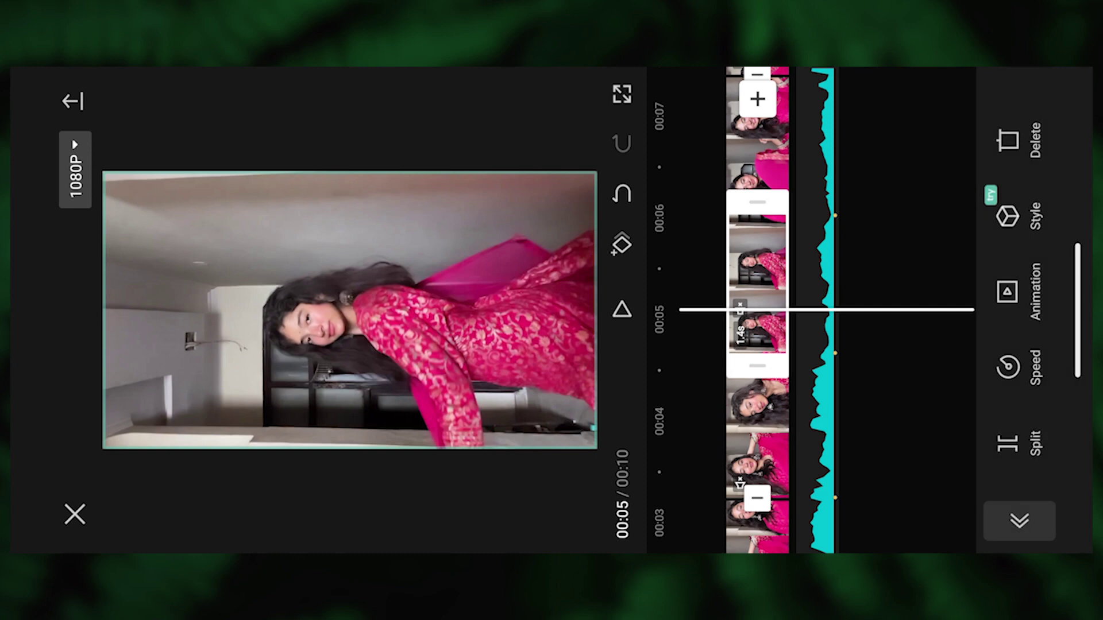
- Apply the 1.4s Falling combo animation to the clip near 00:05
left_click(1011, 293)
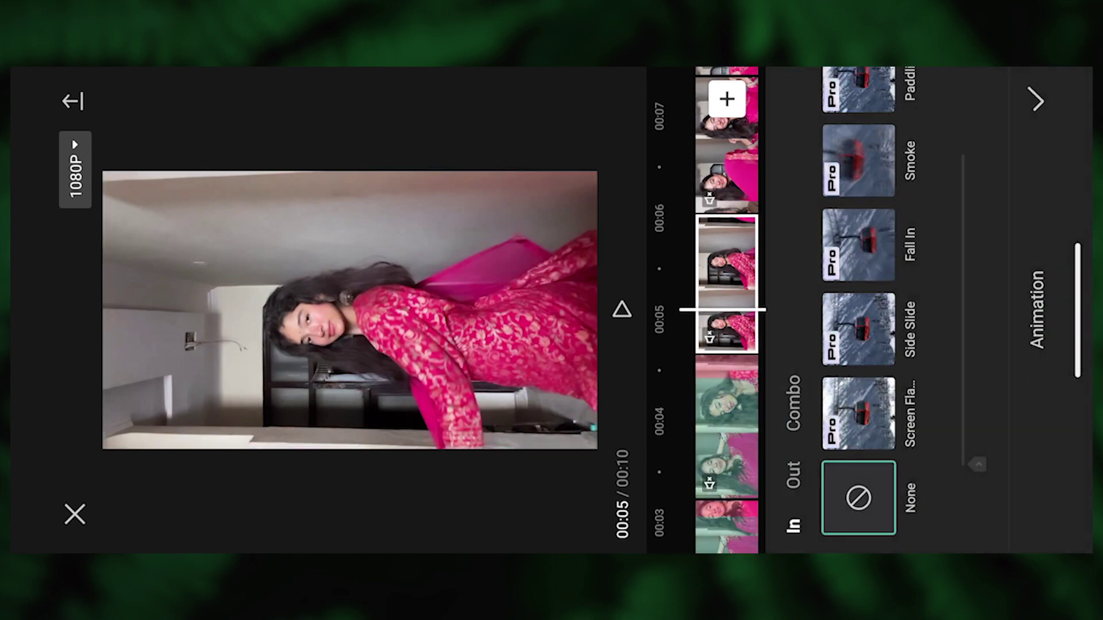
left_click(793, 402)
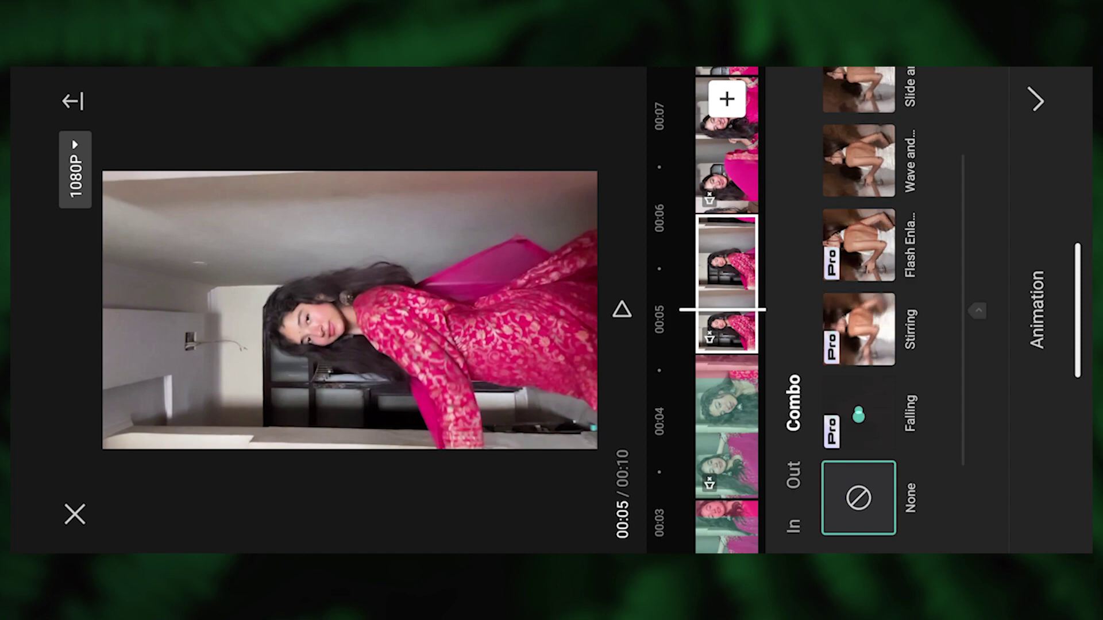
left_click(858, 413)
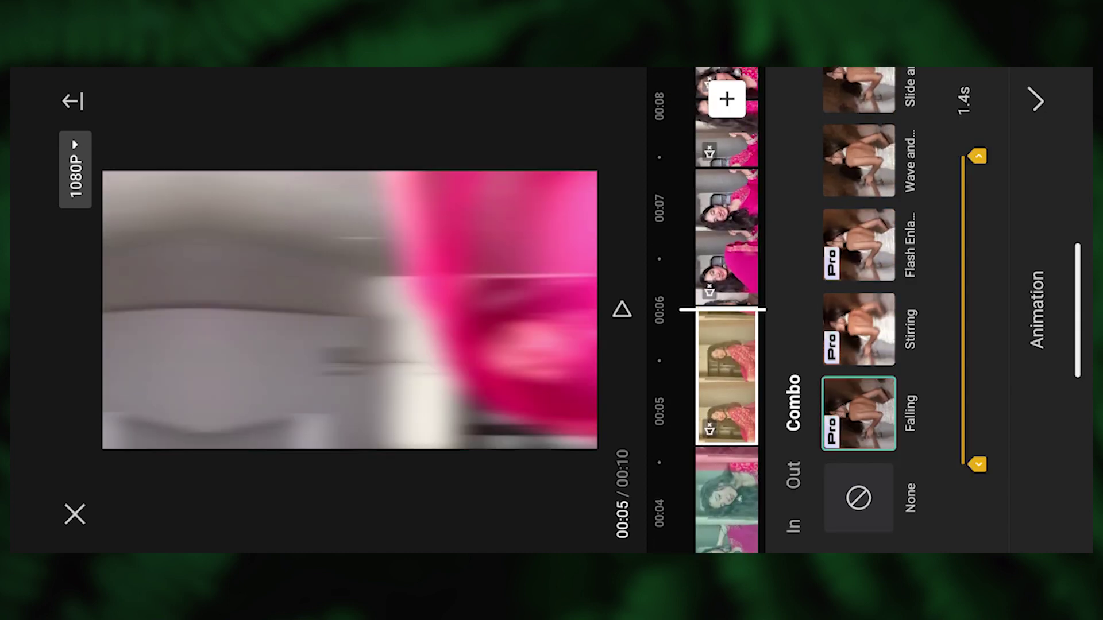
left_click(1037, 100)
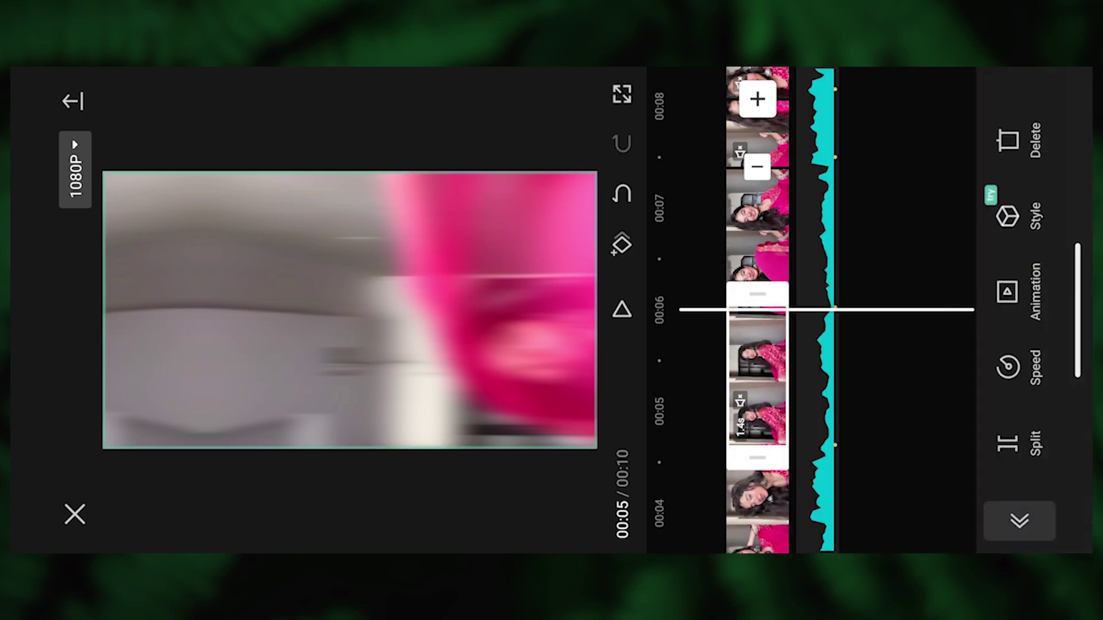
left_click(907, 402)
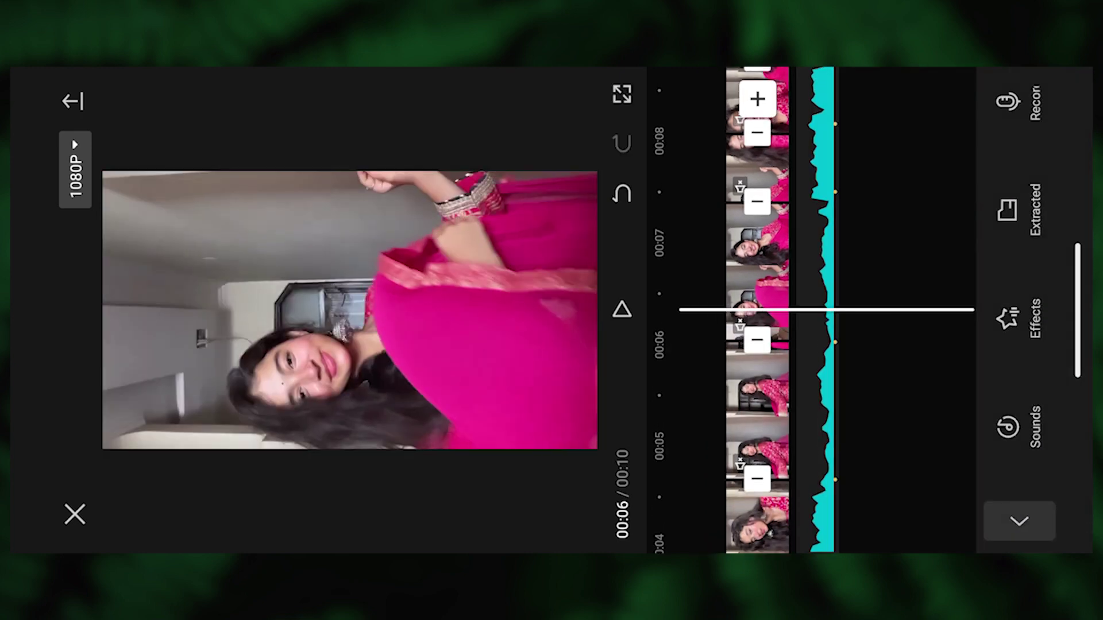
- Apply the same 1.4s Falling combo animation to the clip near 00:06
left_click(756, 270)
left_click(1016, 293)
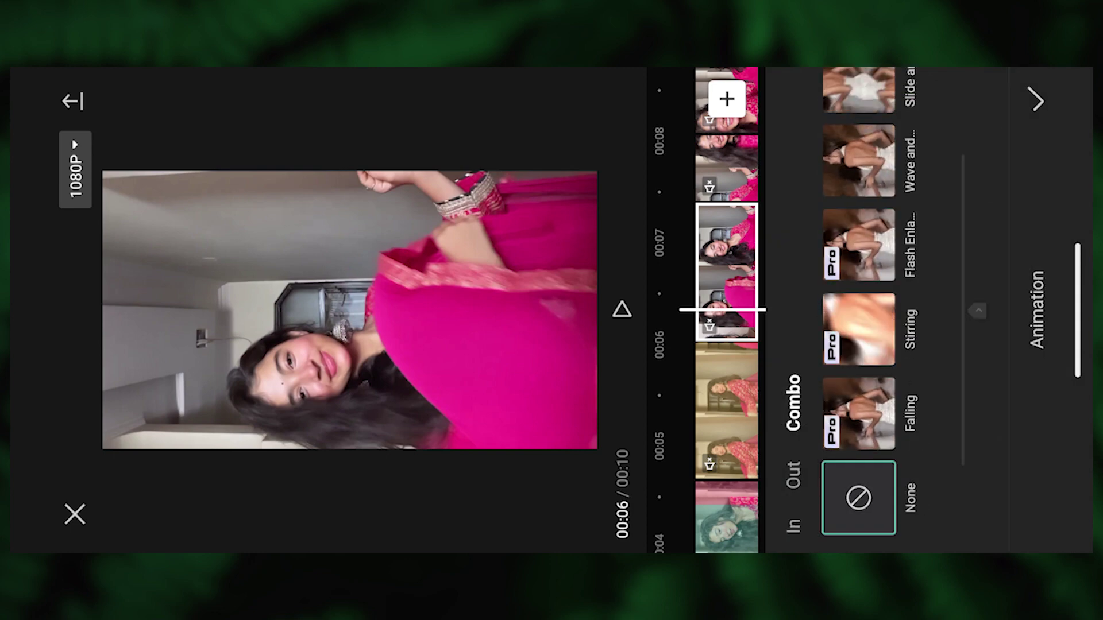
left_click(858, 413)
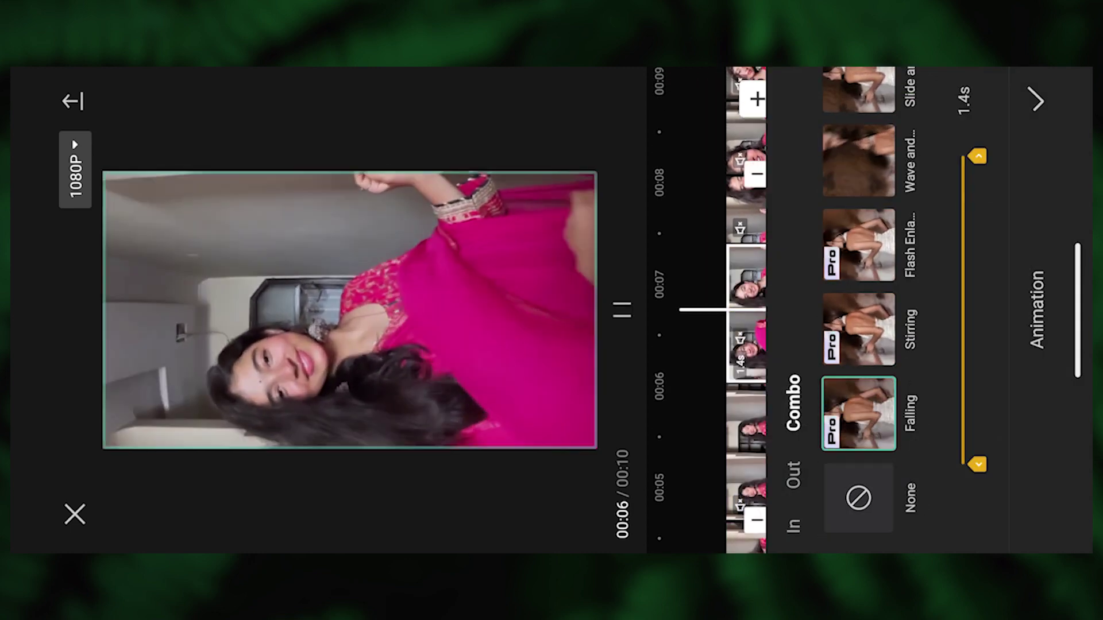
left_click(1036, 101)
left_click(1016, 519)
mouse_move(758, 258)
left_mouse_down()
mouse_move(758, 304)
mouse_move(758, 209)
left_mouse_up()
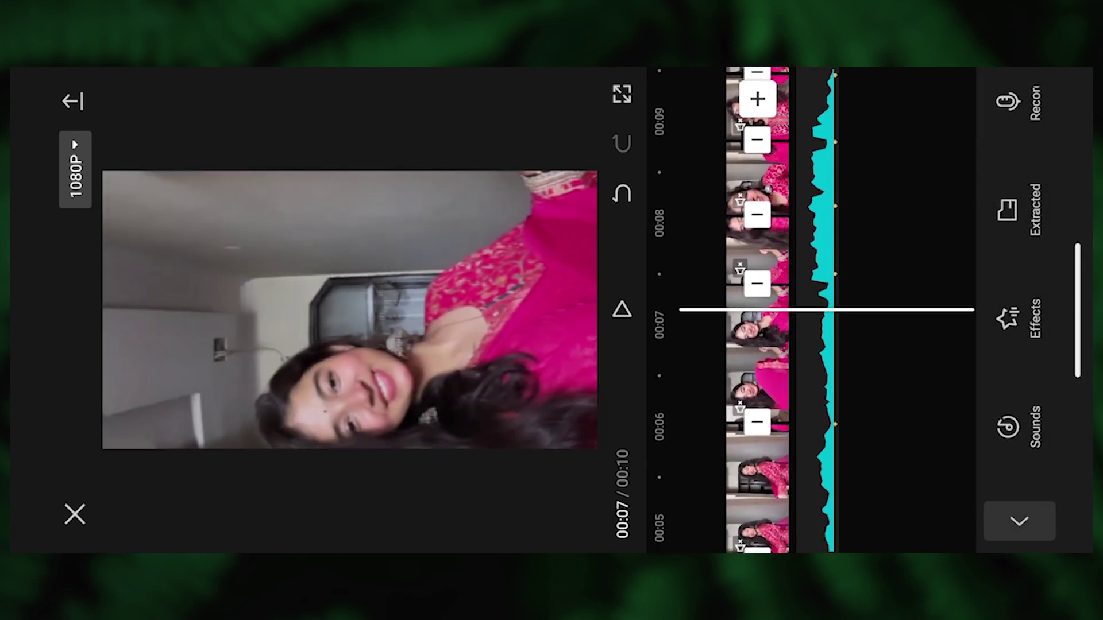
scroll(758, 310, "up", 3)
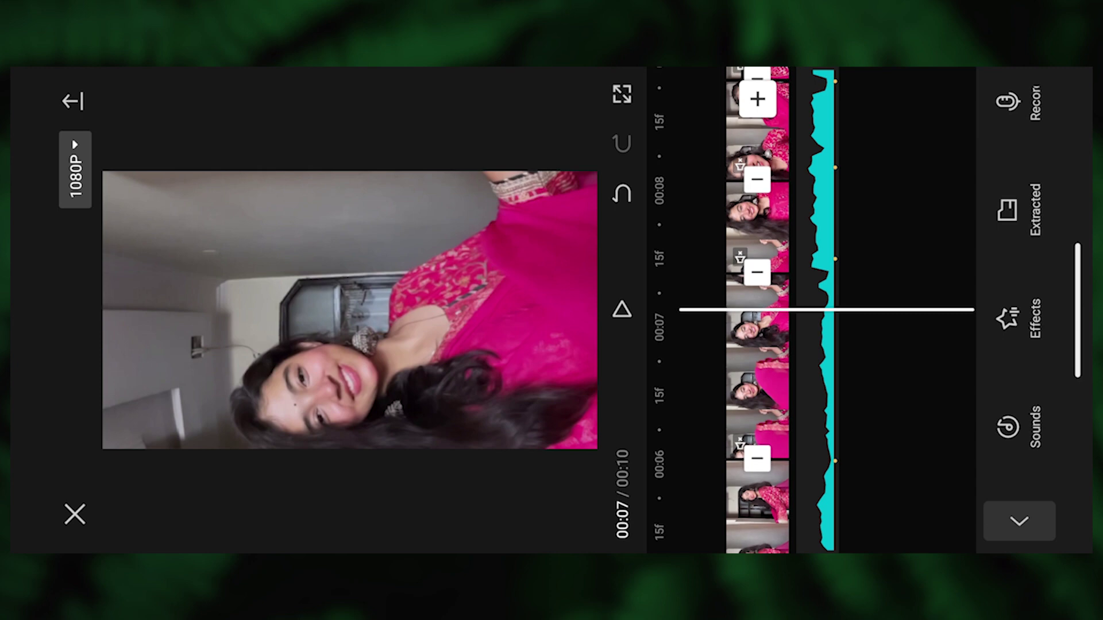
- Add the Camera-category Pull in transition at the cut near 00:07
left_click(757, 273)
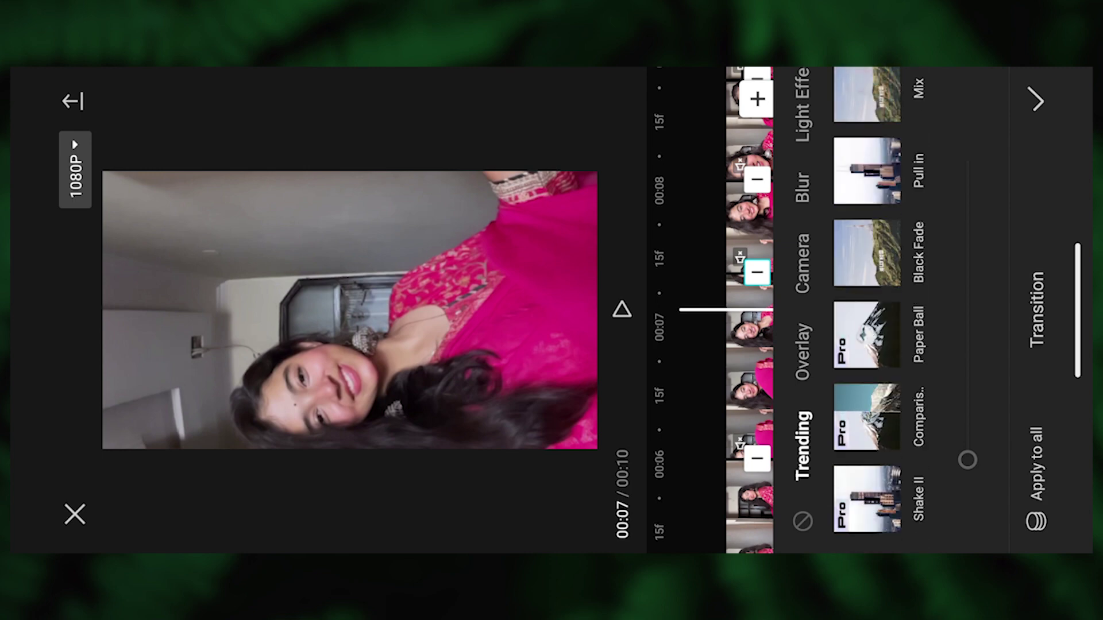
left_click(803, 264)
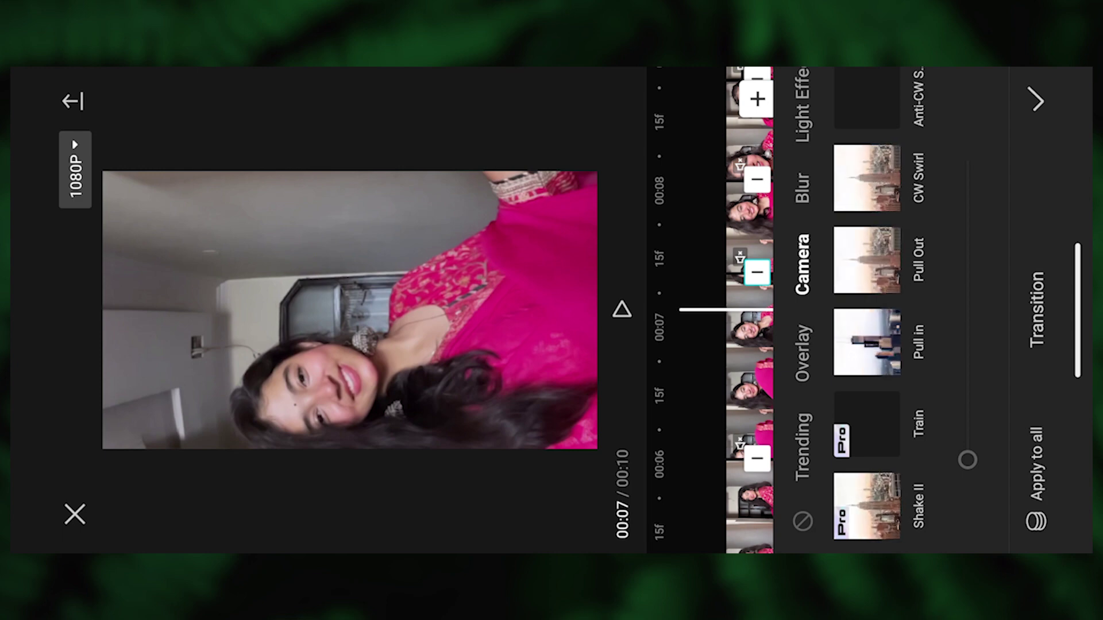
left_click(867, 342)
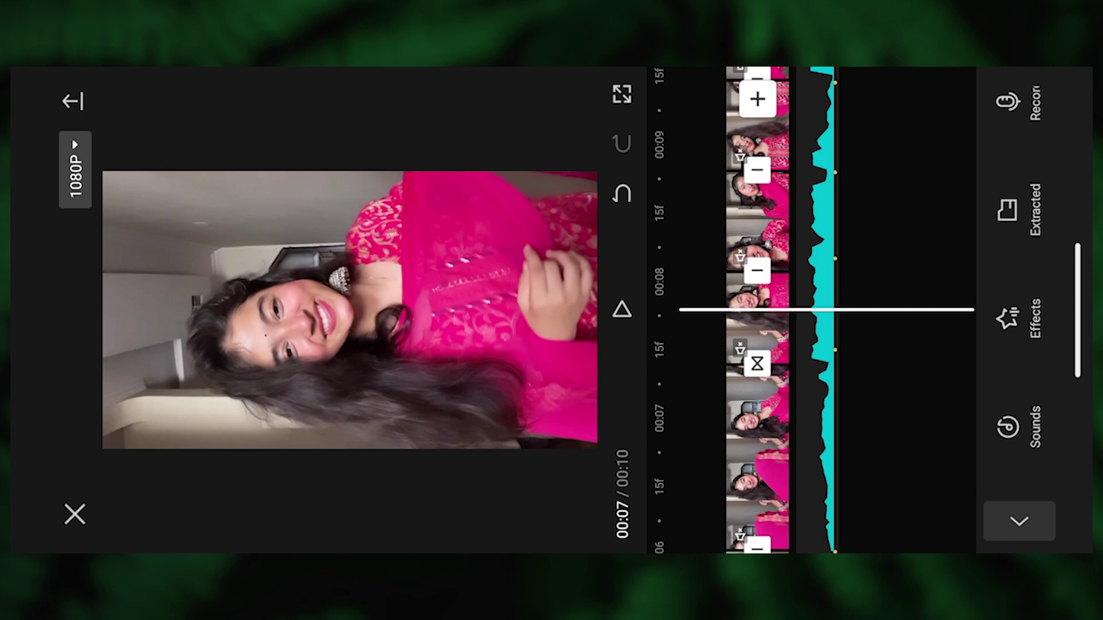
- Add Camera-category transitions to the cuts near 00:08 and 00:09
left_click(757, 270)
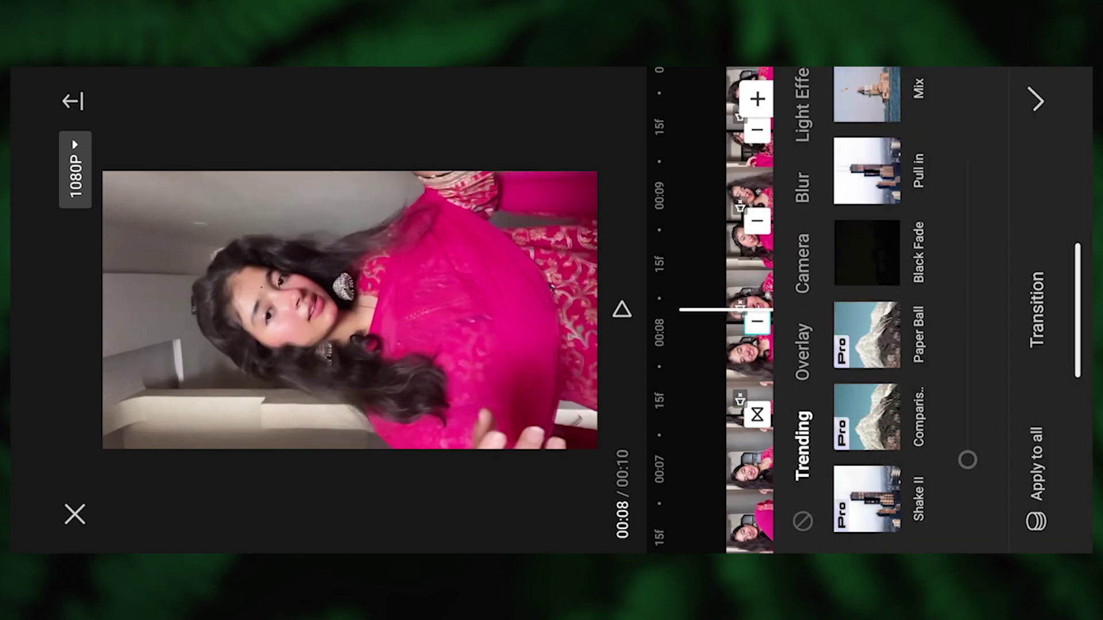
left_click(802, 264)
left_click(866, 333)
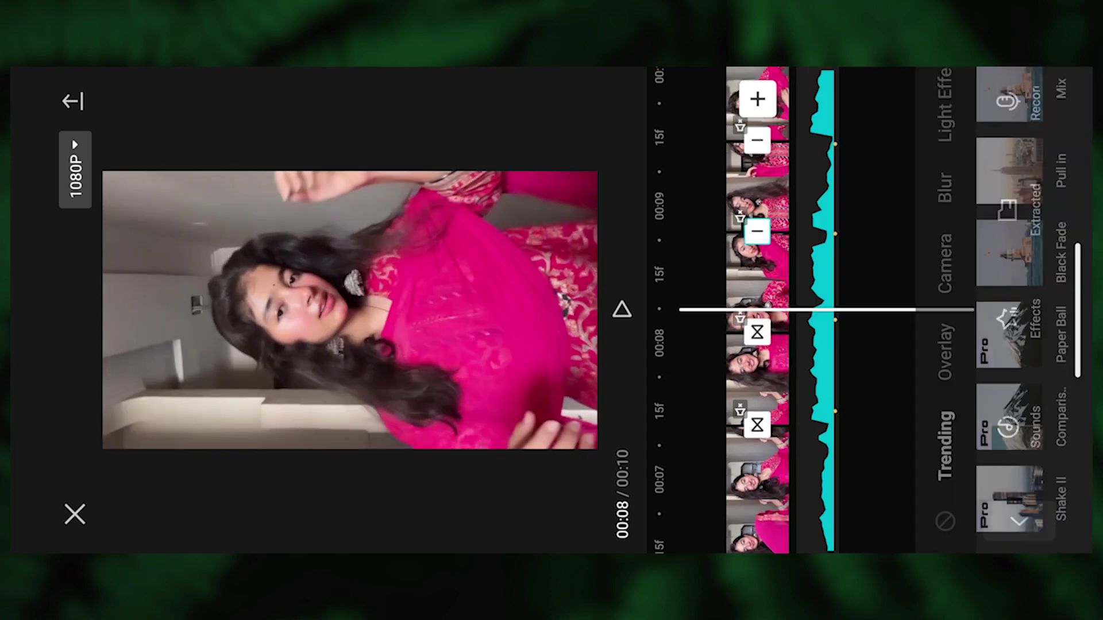
left_click(945, 264)
left_click(1019, 521)
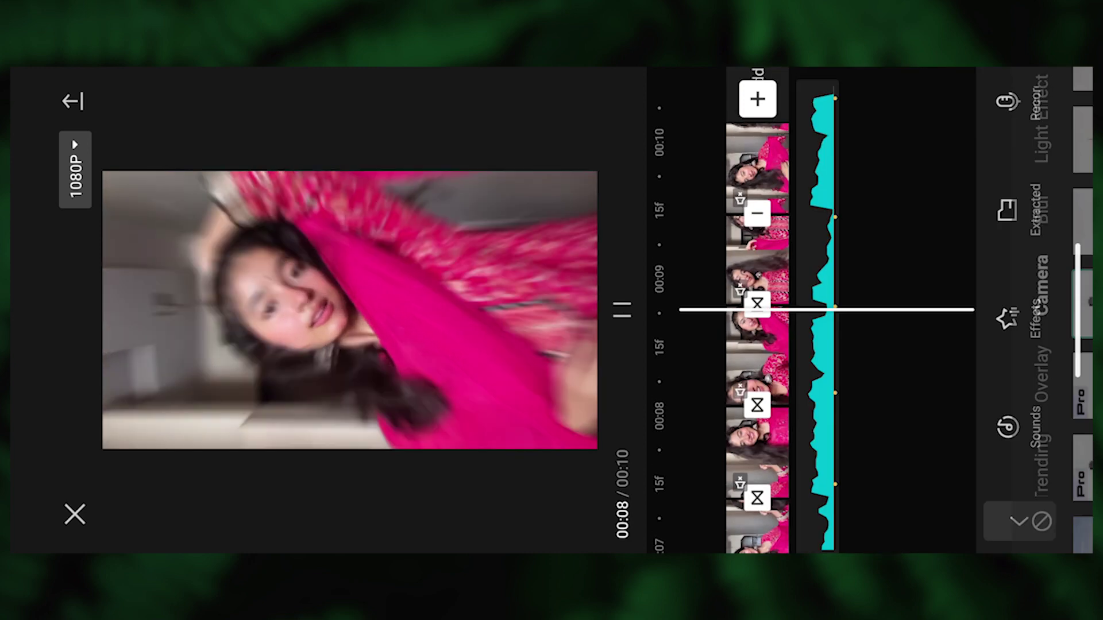
left_click(757, 213)
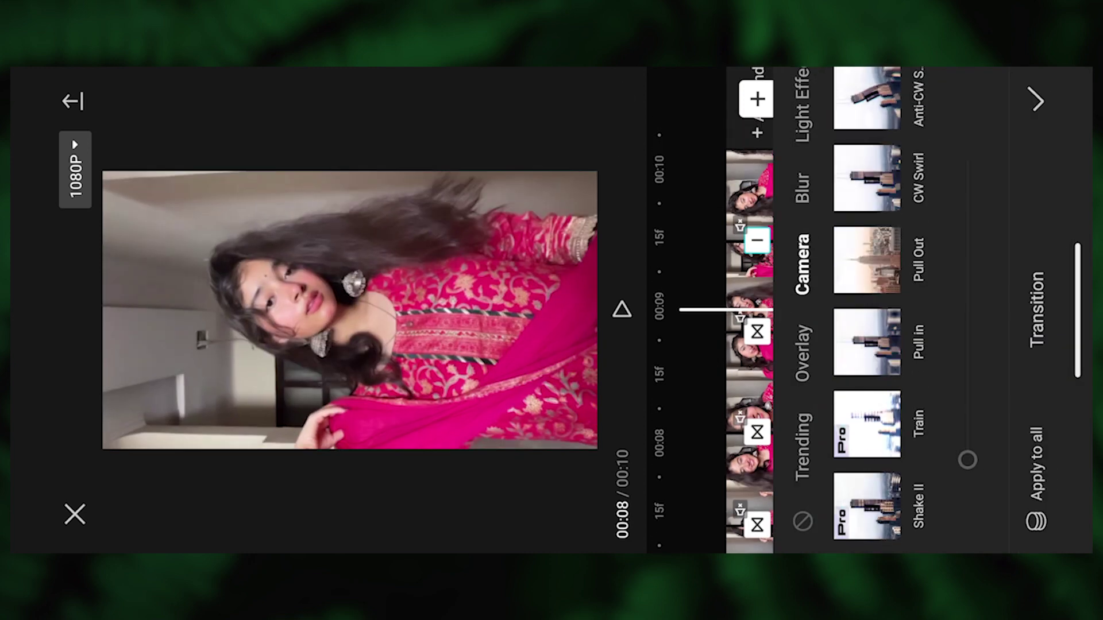
left_click(866, 342)
left_click(1036, 101)
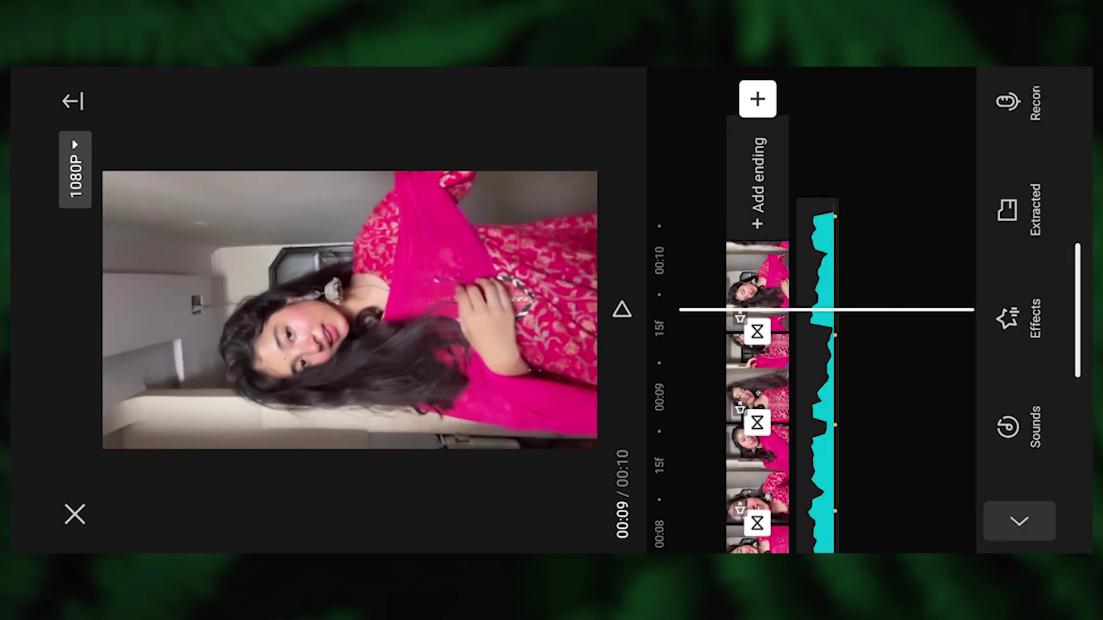
- Scrub back to about 00:07 and select the short clip near 00:08
left_click_drag(758, 459, 758, 281)
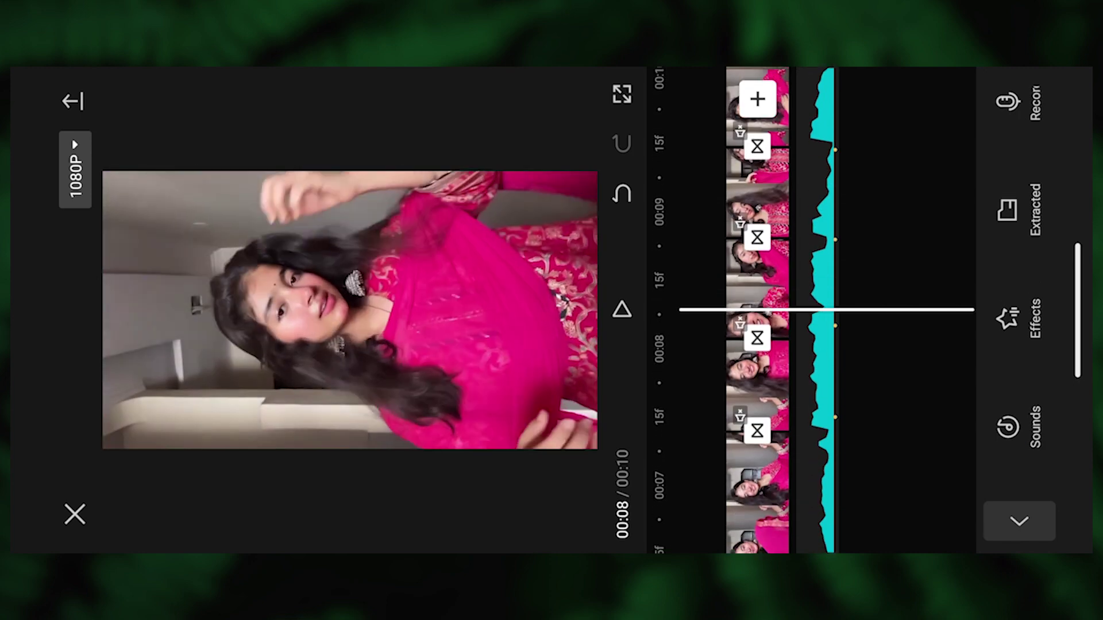
left_click_drag(758, 428, 758, 310)
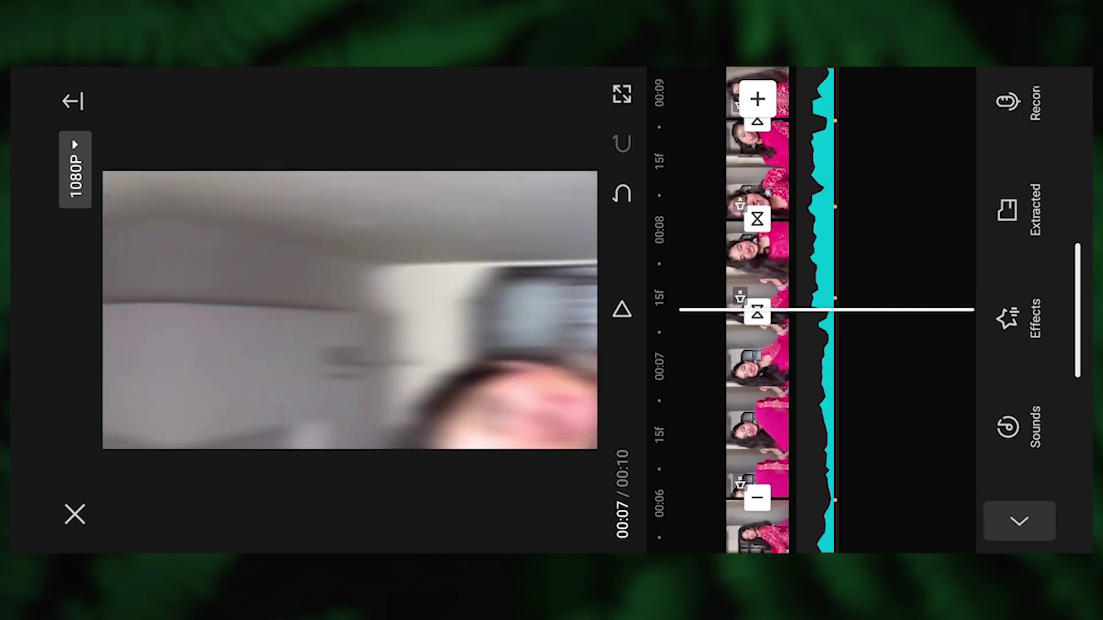
left_click(757, 270)
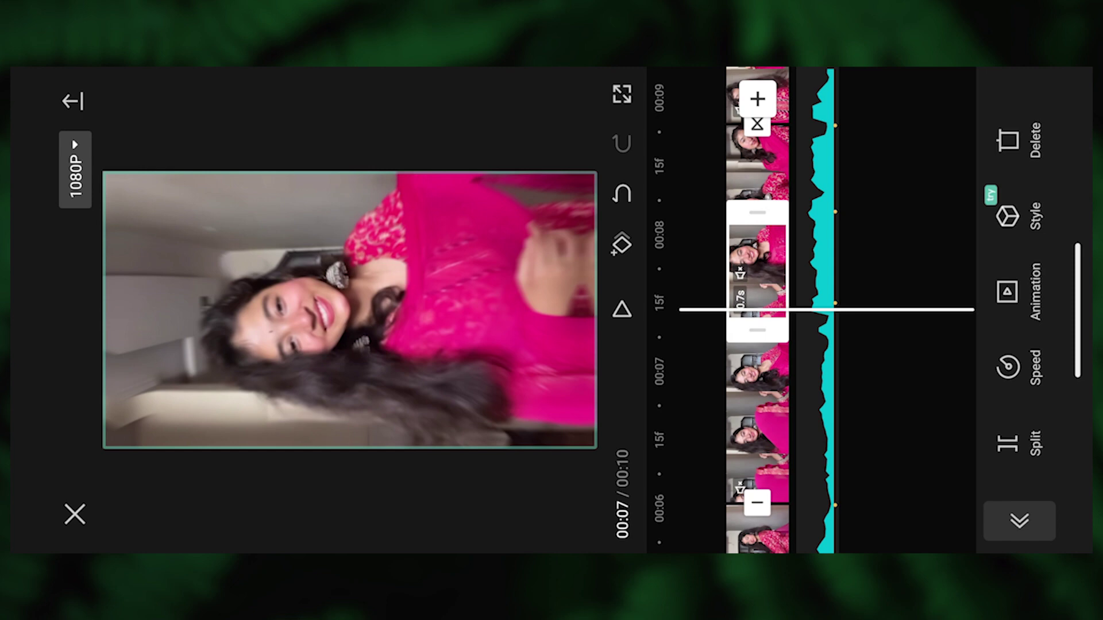
- Apply the Wave Amplification combo animation to the clip near 00:08
left_click(1016, 292)
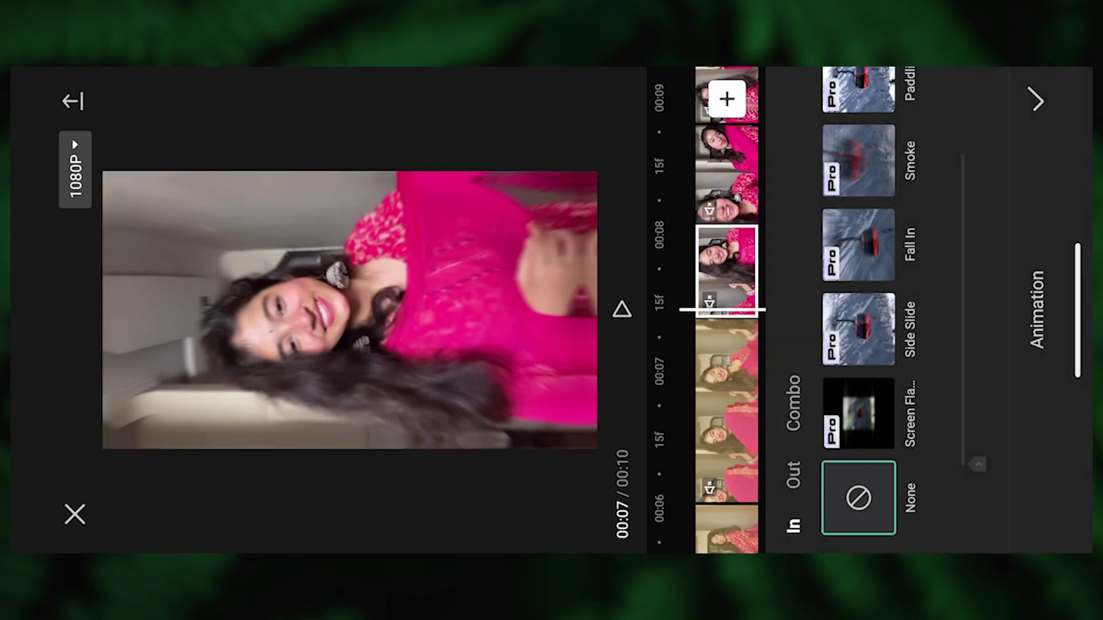
left_click(793, 403)
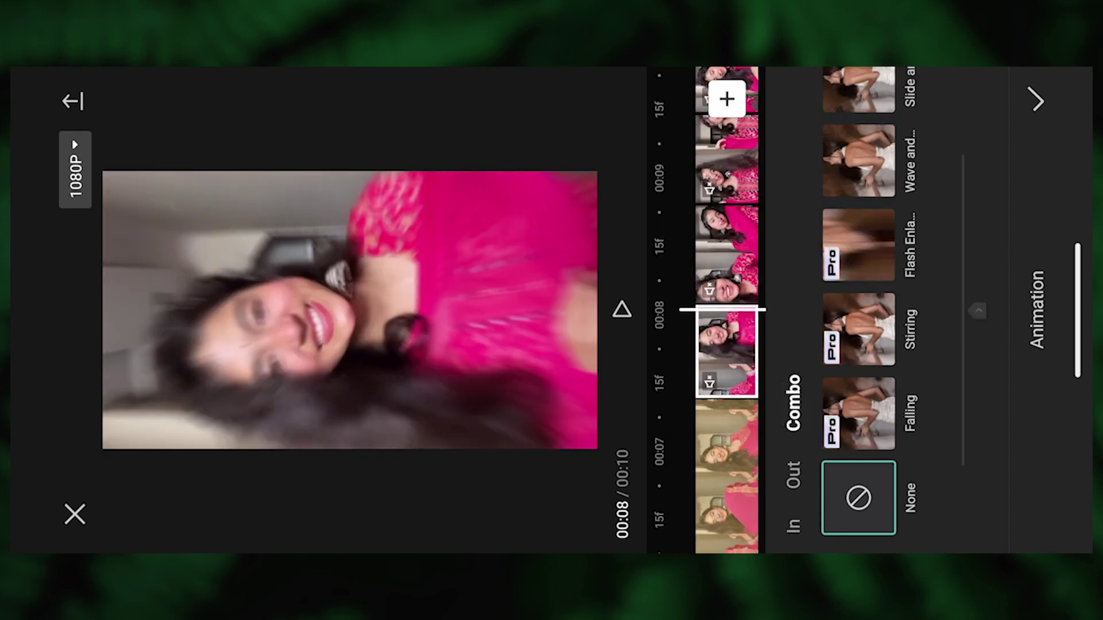
scroll(858, 310, "up", 5)
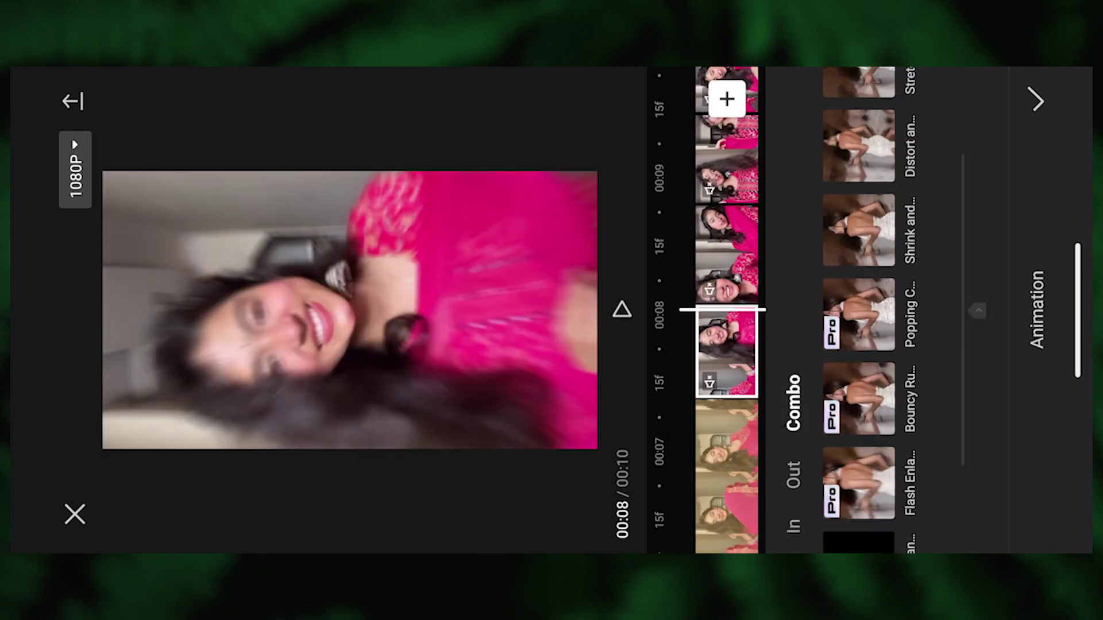
scroll(858, 310, "up", 2)
scroll(858, 310, "up", 2)
scroll(858, 310, "up", 2)
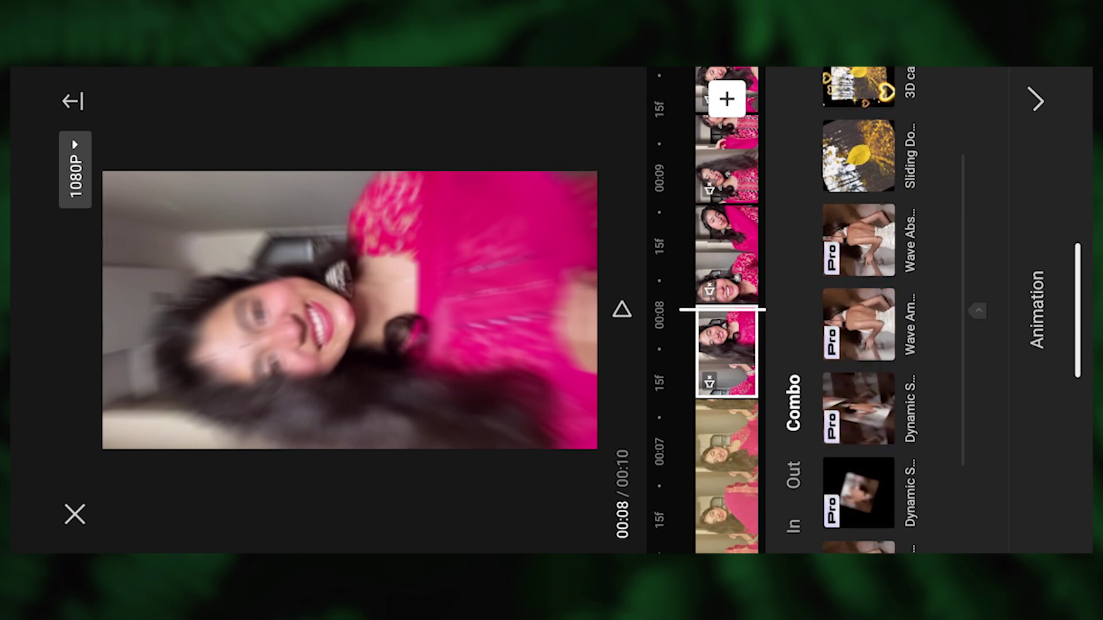
left_click(859, 323)
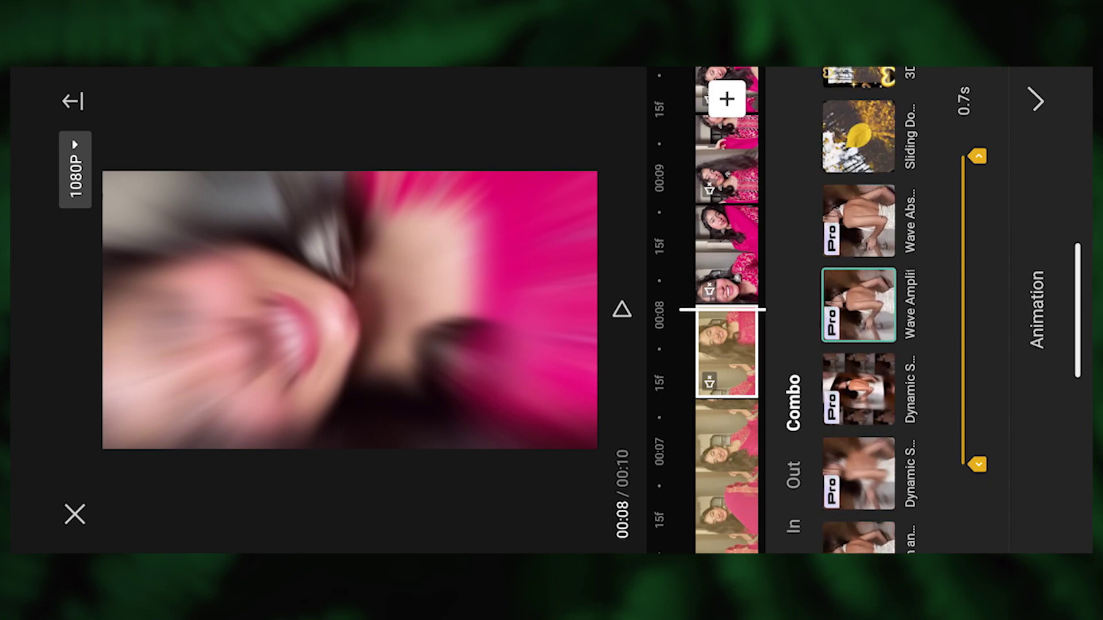
- Give the closing clips near 00:09 and 00:10 0.7s Wave combo animations
left_click(727, 259)
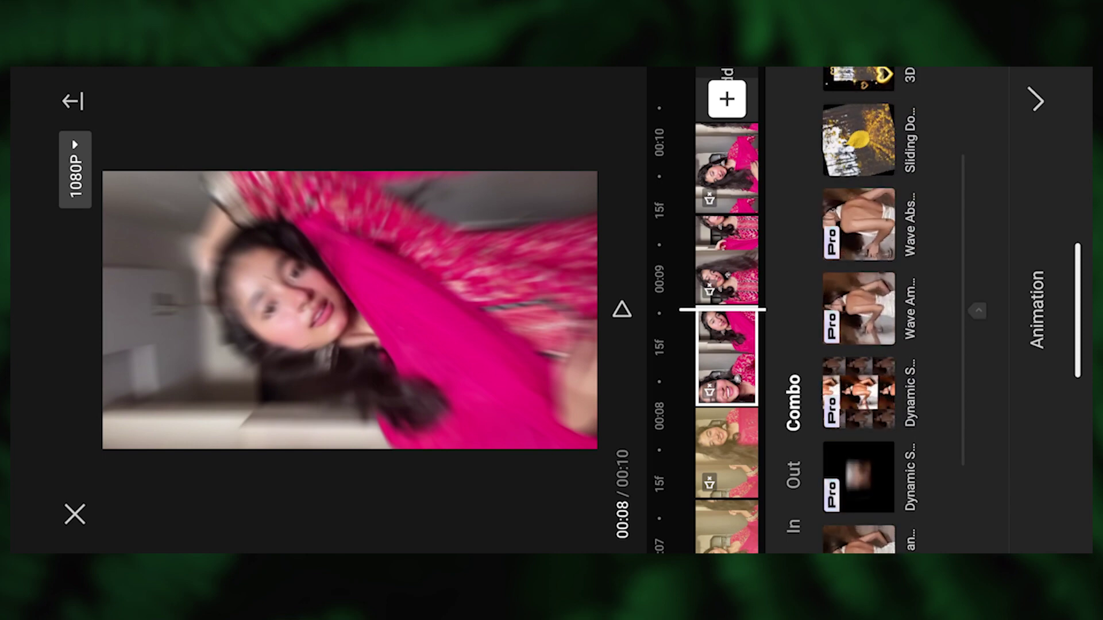
left_click(859, 224)
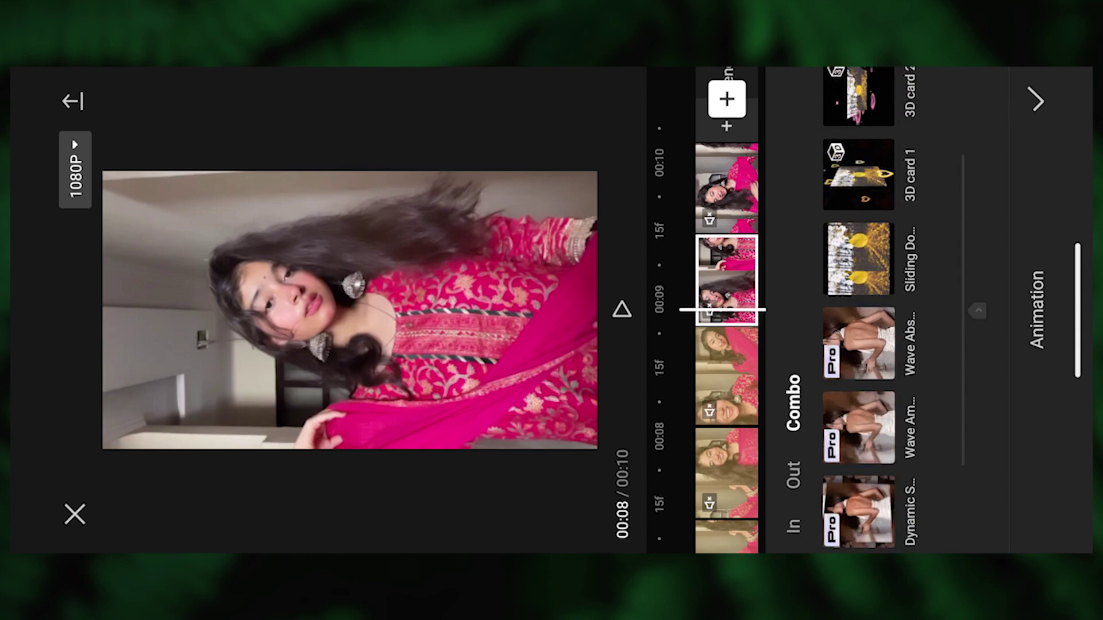
left_click(859, 428)
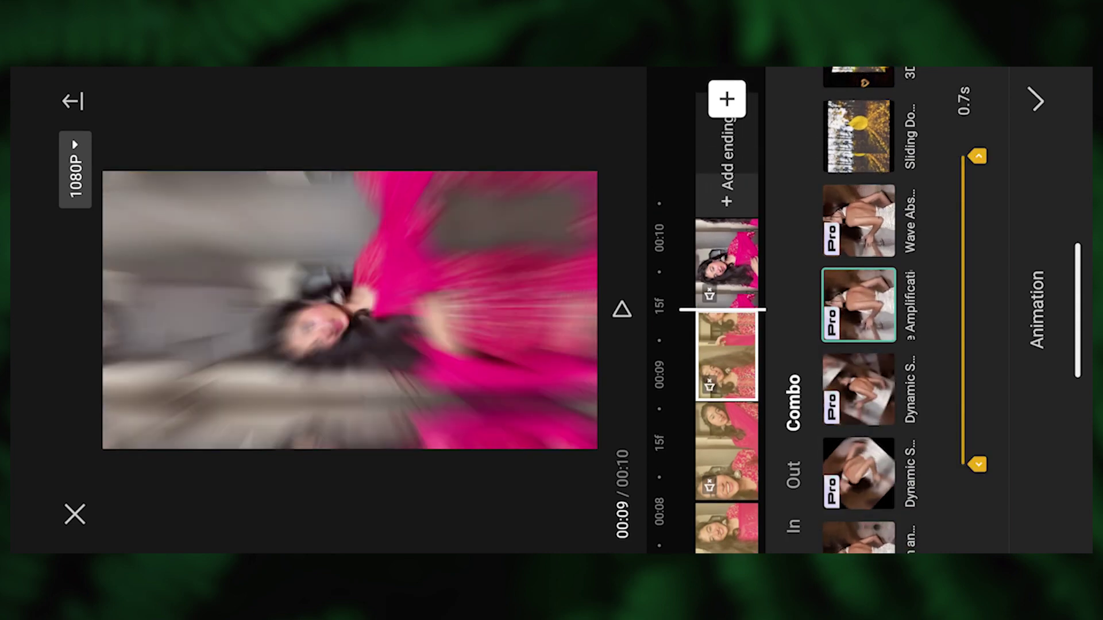
left_click(726, 264)
scroll(859, 310, "up", 10)
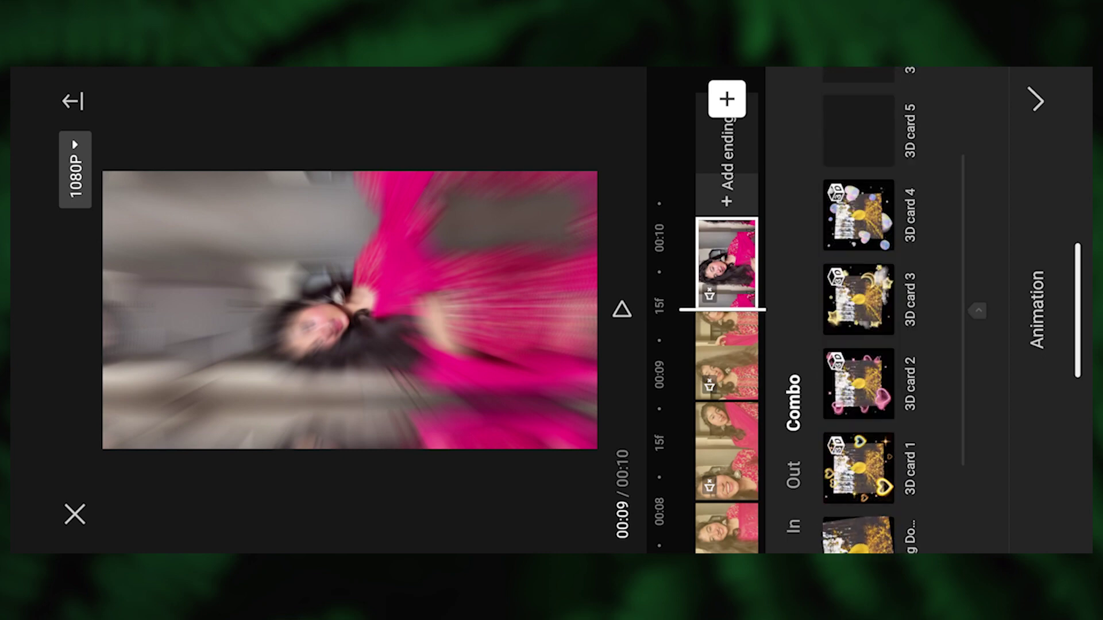
scroll(859, 310, "down", 5)
left_click(859, 329)
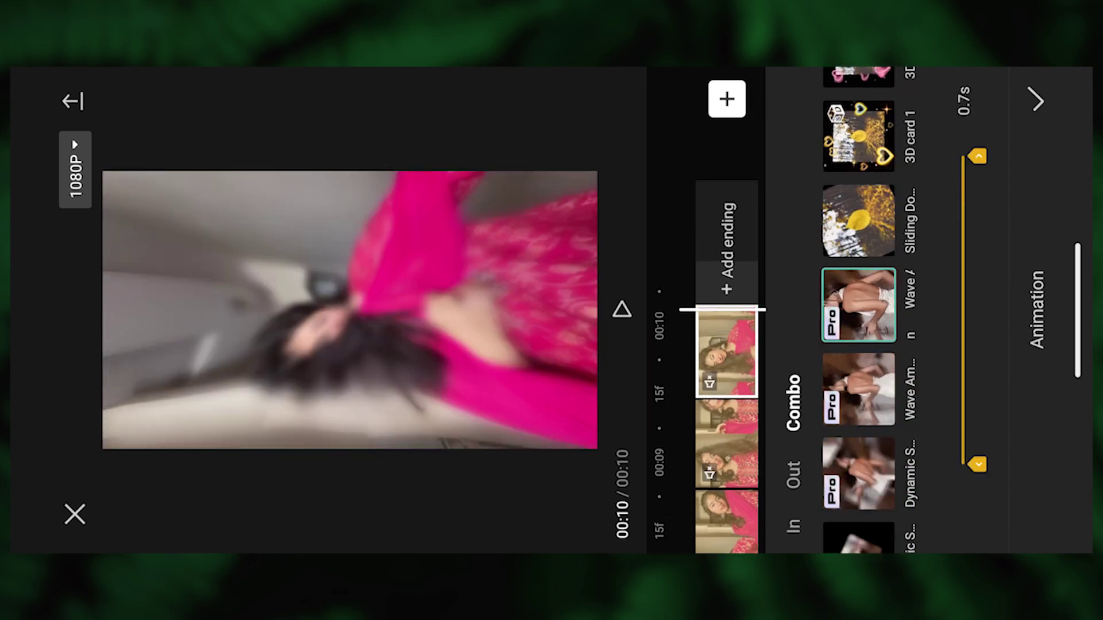
left_click(1036, 100)
- Deselect the clip, rewind to 00:00, and play the 10-second edit from the start
left_click_drag(896, 322, 896, 275)
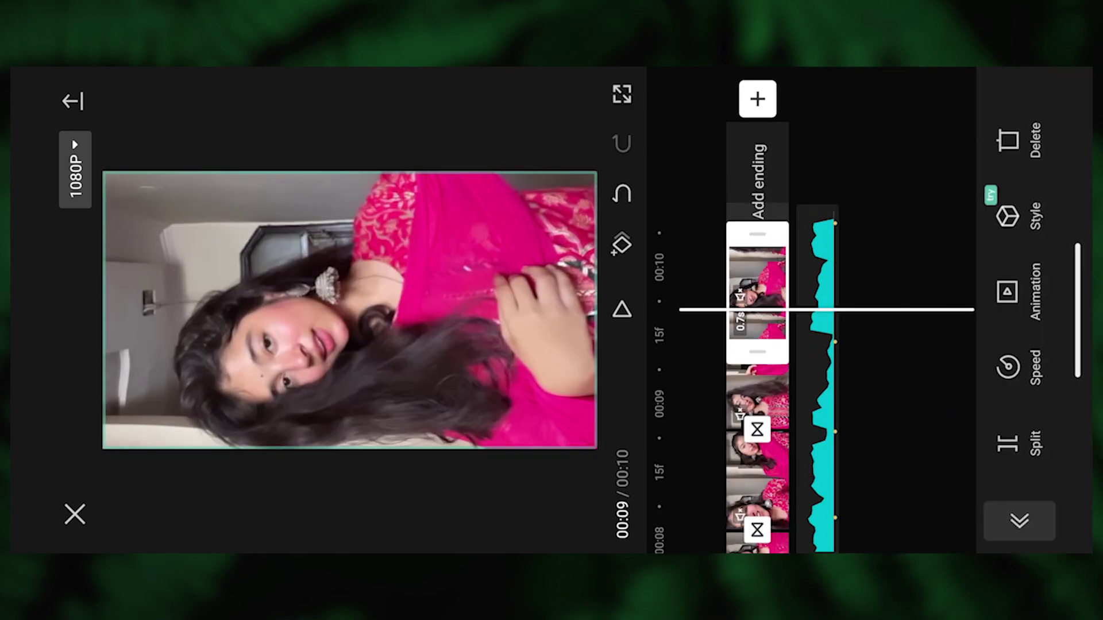
left_click(896, 173)
left_click_drag(896, 321, 896, 281)
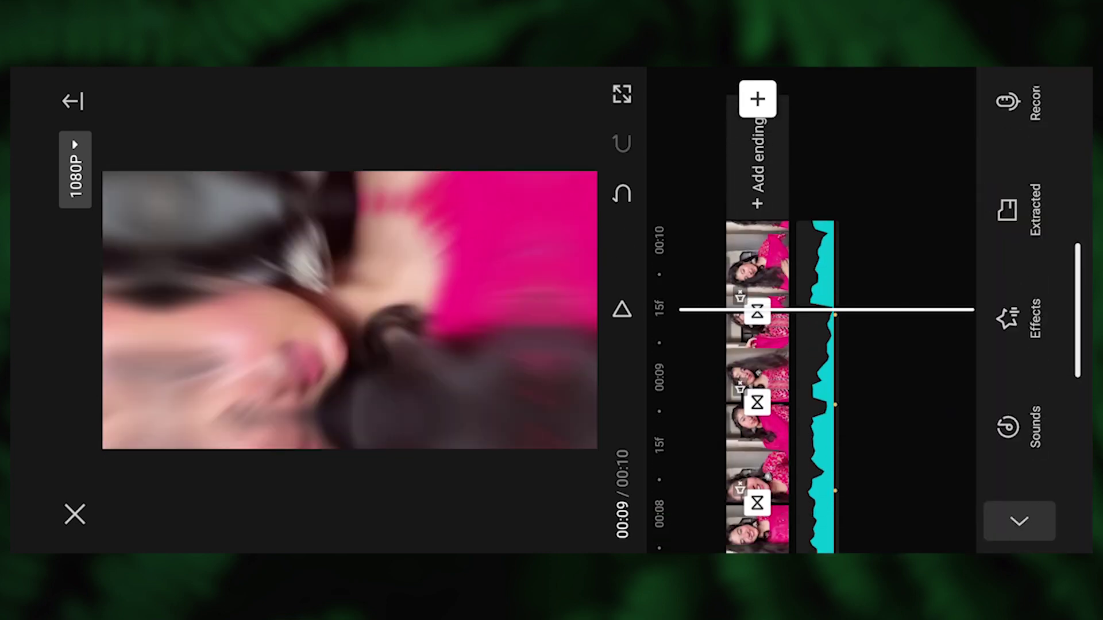
left_click_drag(896, 402, 896, 143)
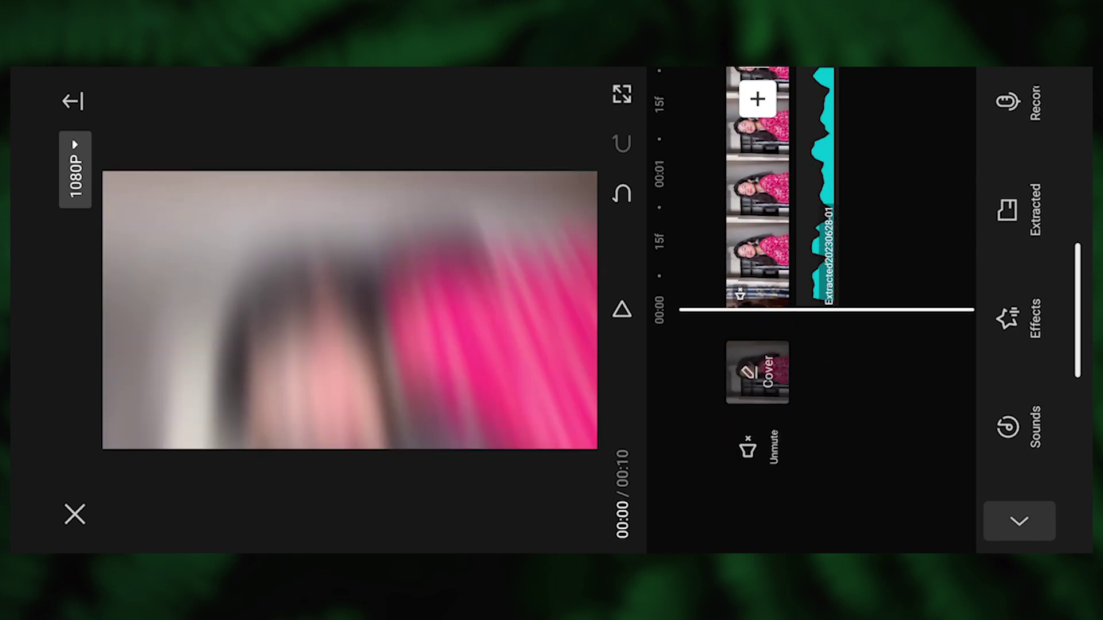
left_click(622, 310)
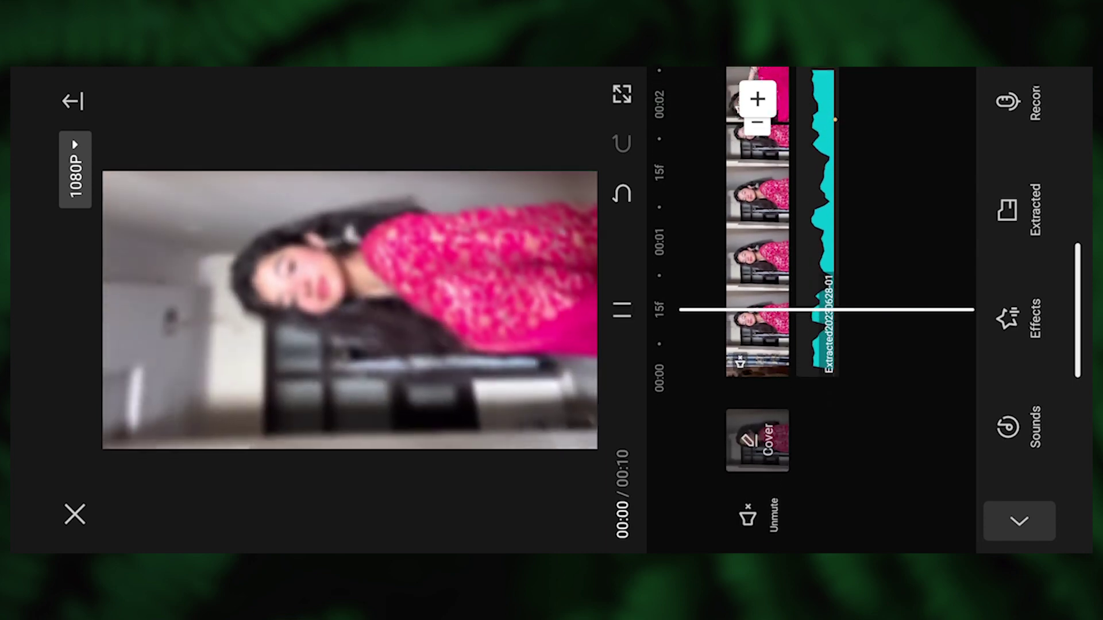